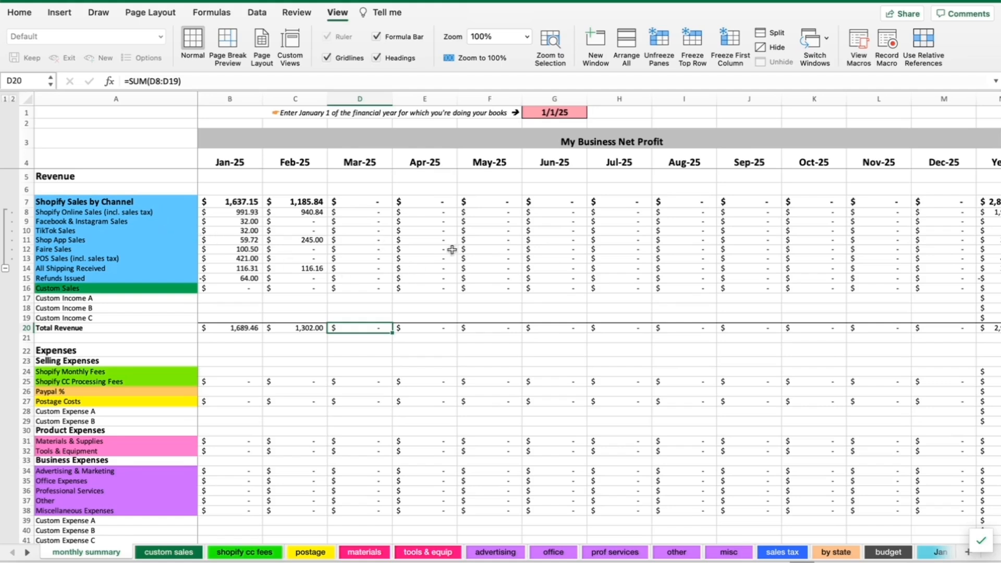
Look over the monthly summary and the Mar and Apr data sheets, ending back on the monthly summary sheet.
scroll(459, 250, down, 1)
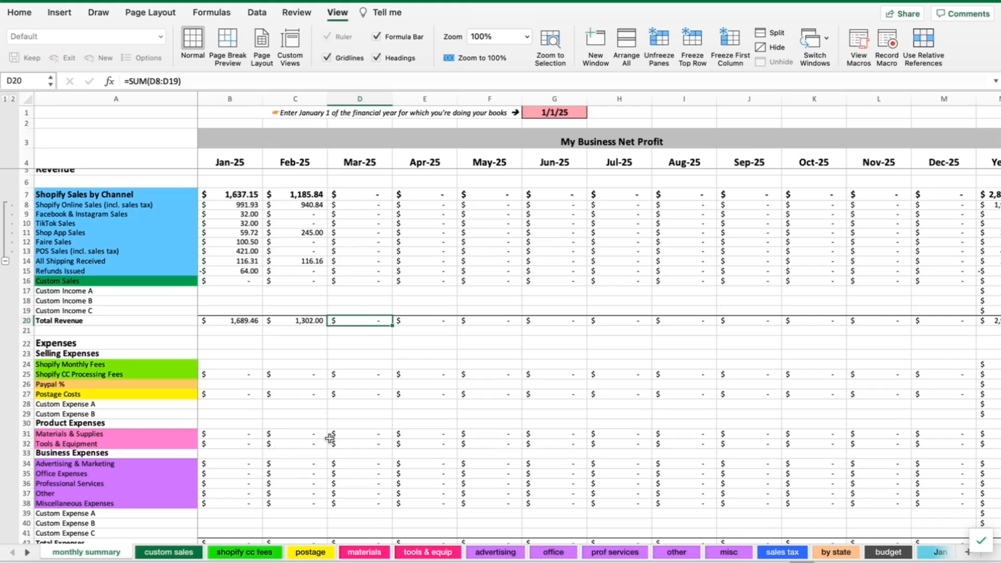
click(941, 552)
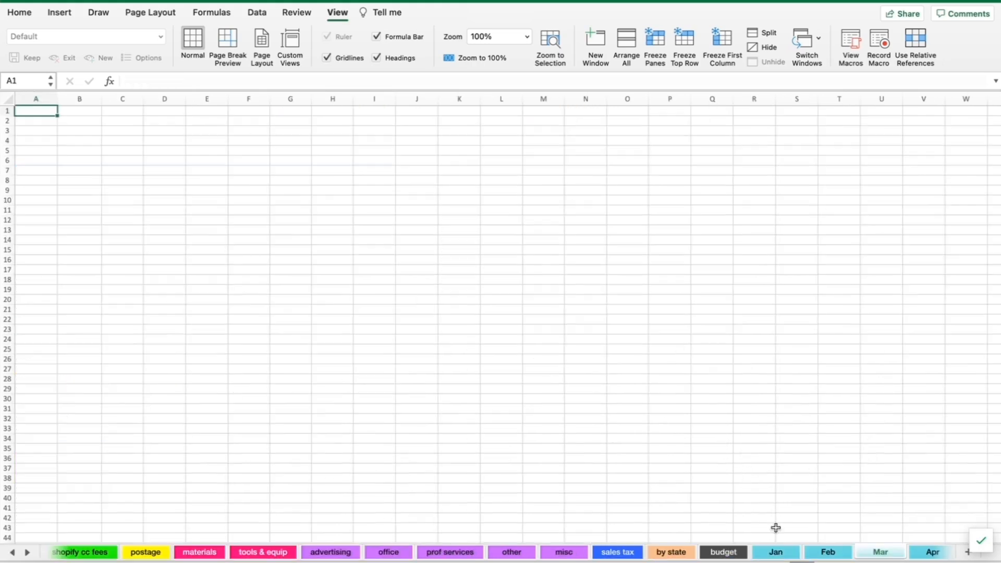
click(840, 552)
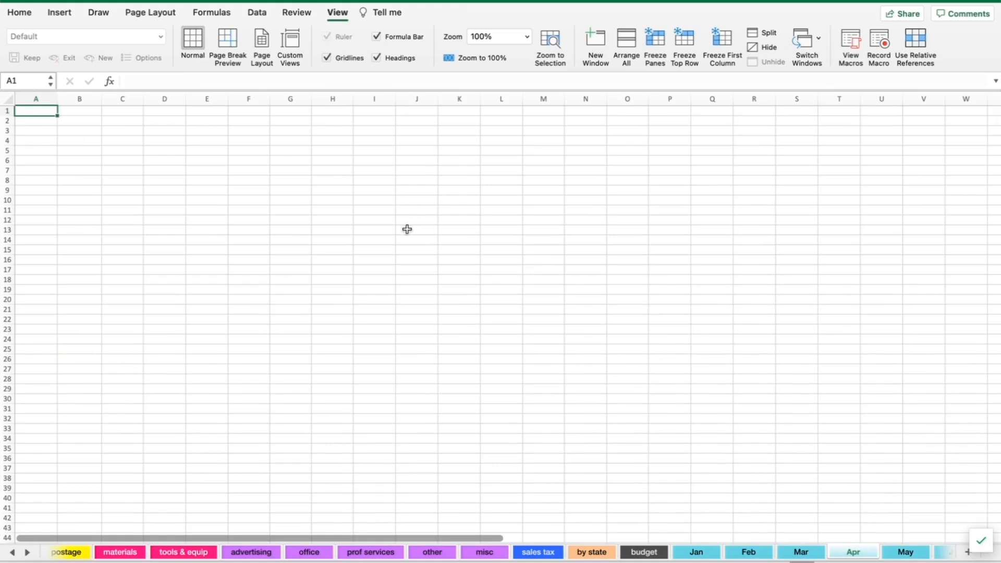
click(11, 554)
click(11, 555)
click(11, 554)
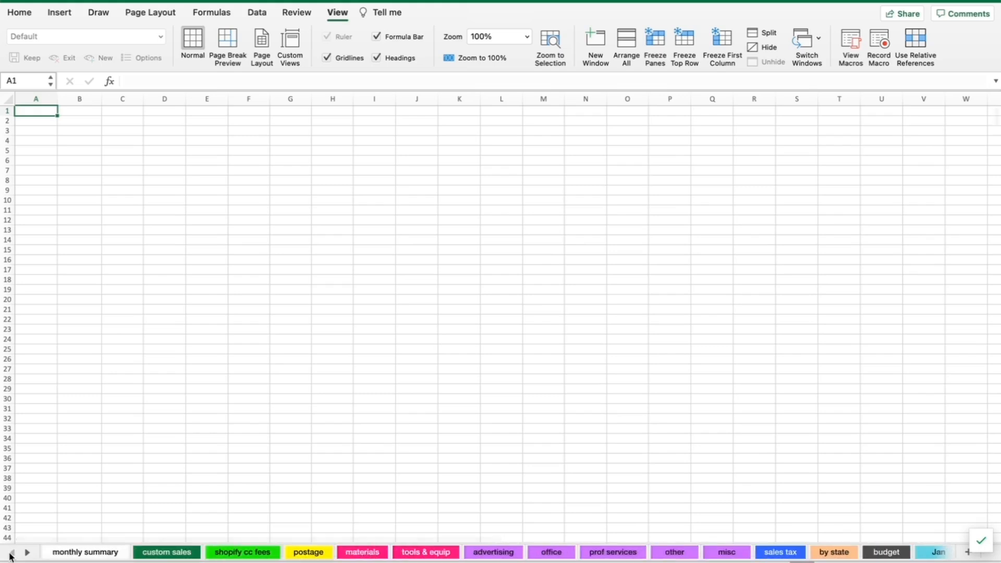
click(81, 554)
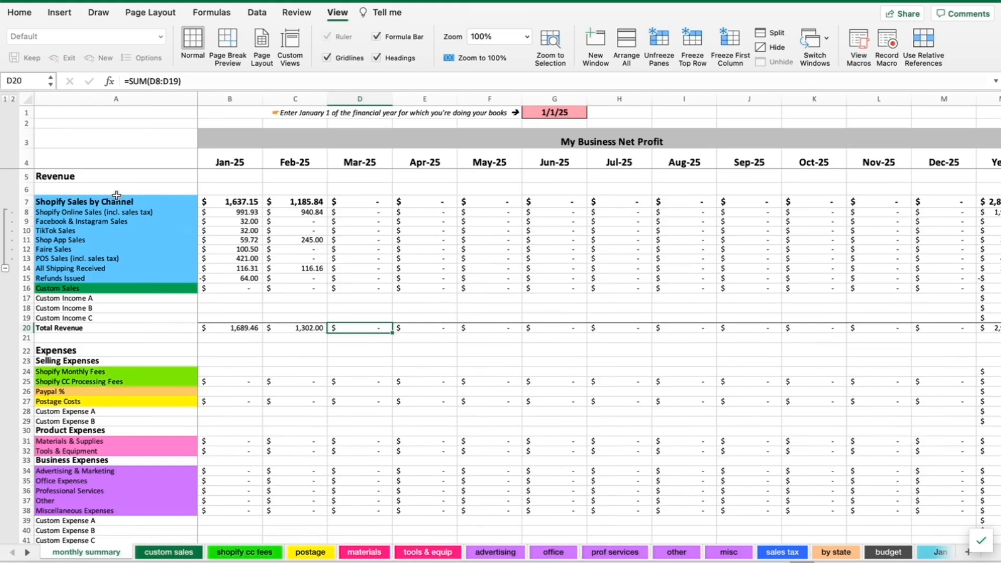
Collapse and re-expand the Shopify Sales by Channel rows, and view the order data on the Jan sheet.
click(6, 268)
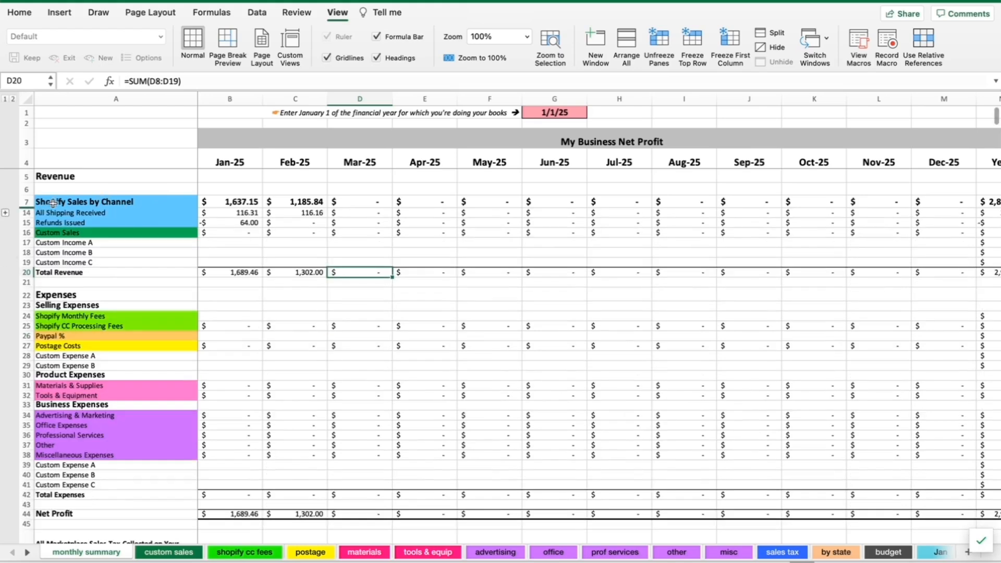
click(6, 214)
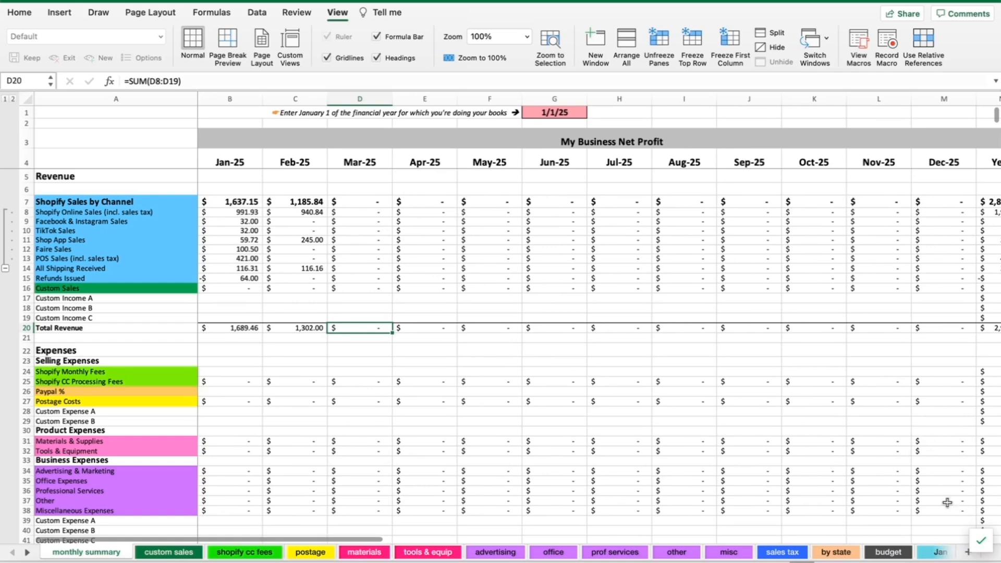
click(940, 552)
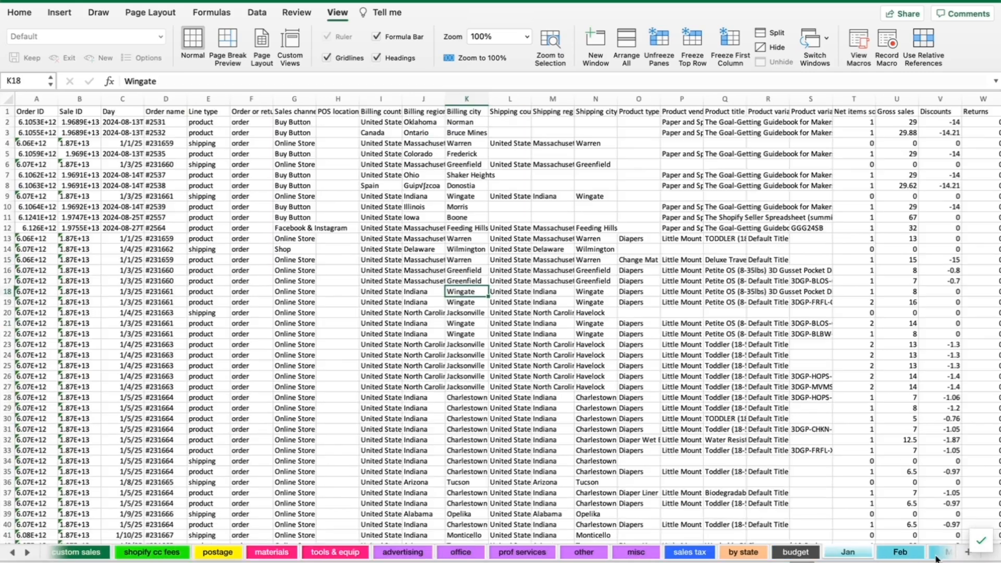
click(12, 553)
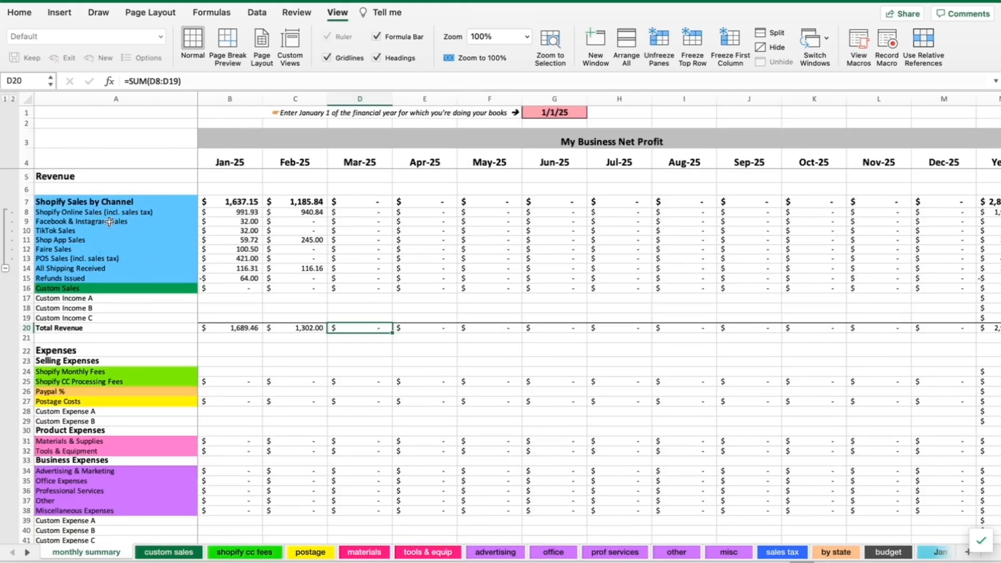
Inspect the Shopify Online Sales and Facebook & Instagram Sales labels, and the January formula for Shopify Online Sales.
click(66, 212)
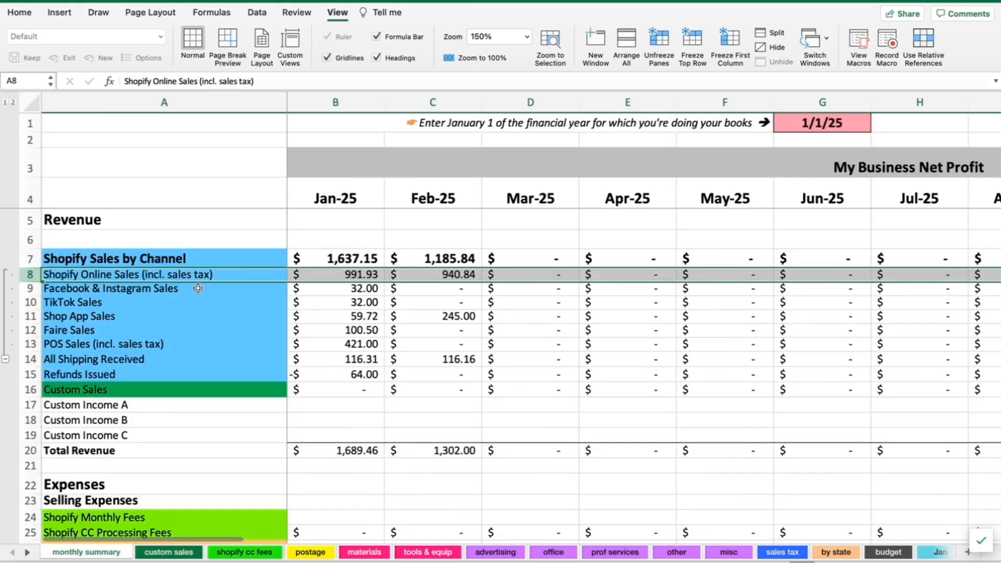
click(196, 288)
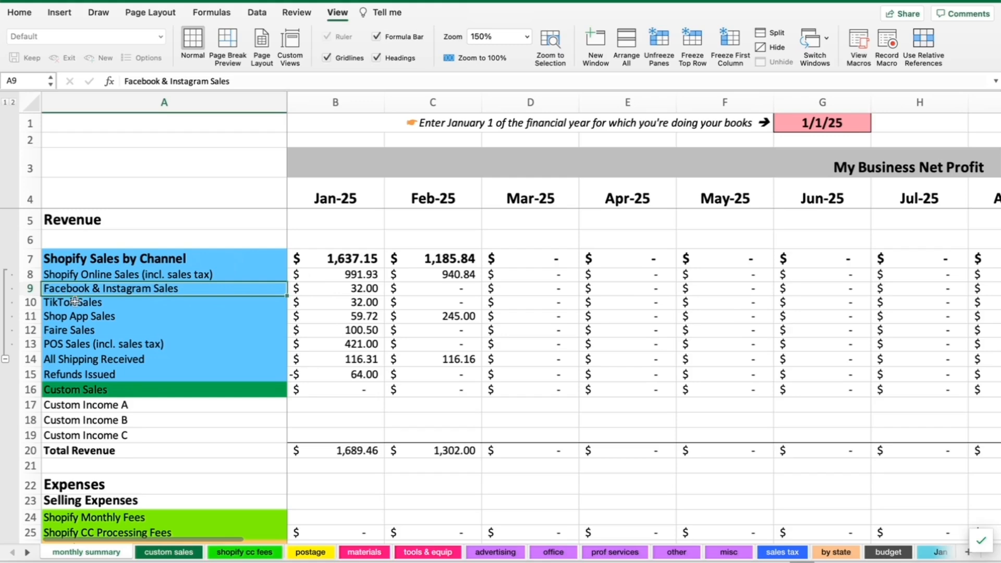
click(72, 276)
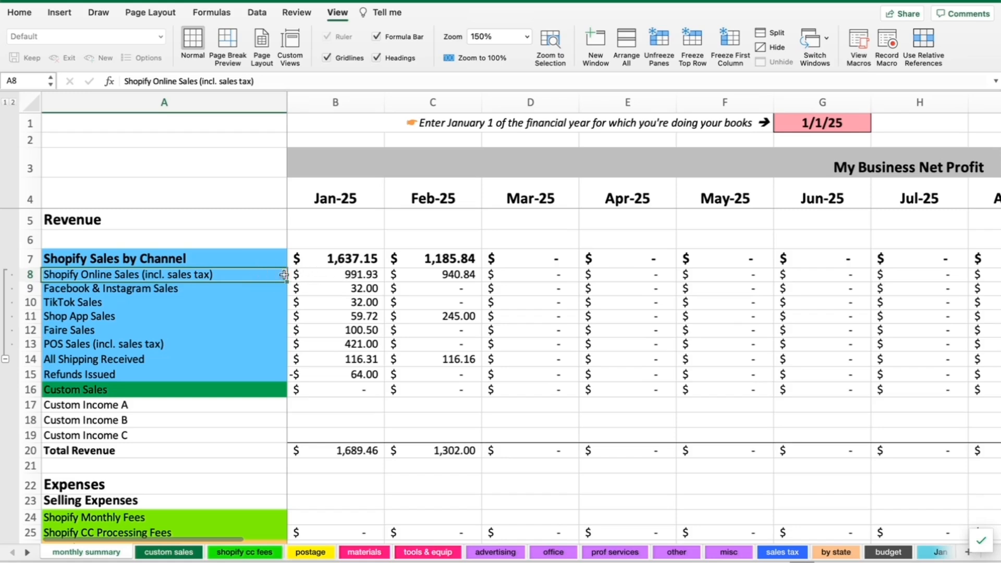
click(313, 277)
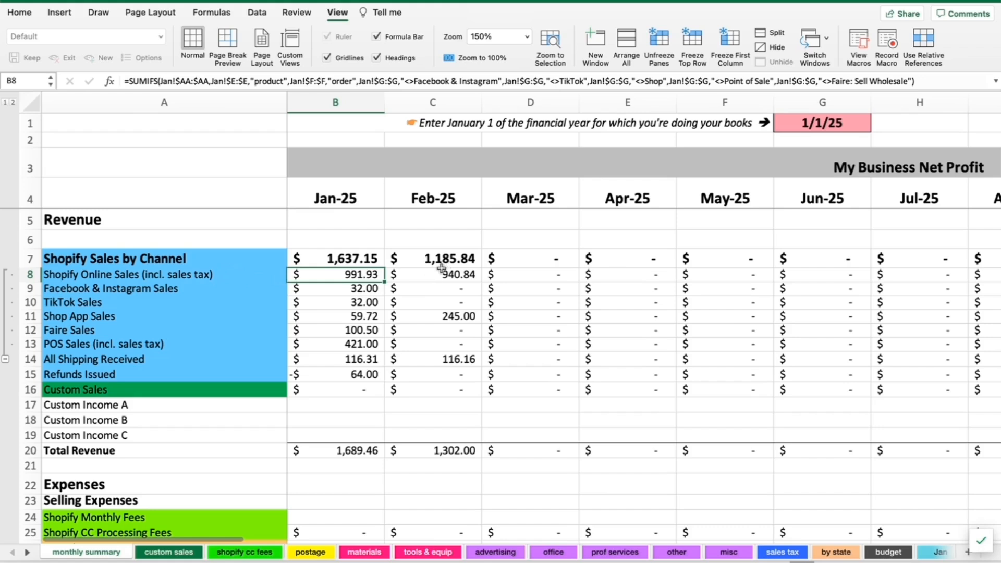
Examine the Facebook & Instagram and TikTok rows' Year totals and sales tax notes, plus the TikTok January formula.
click(211, 290)
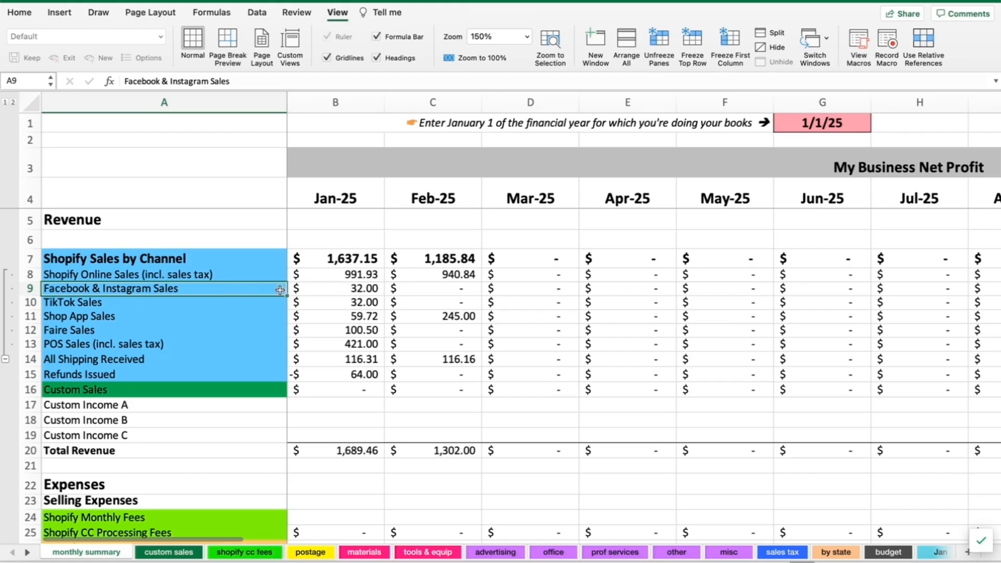
scroll(392, 289, right, 10)
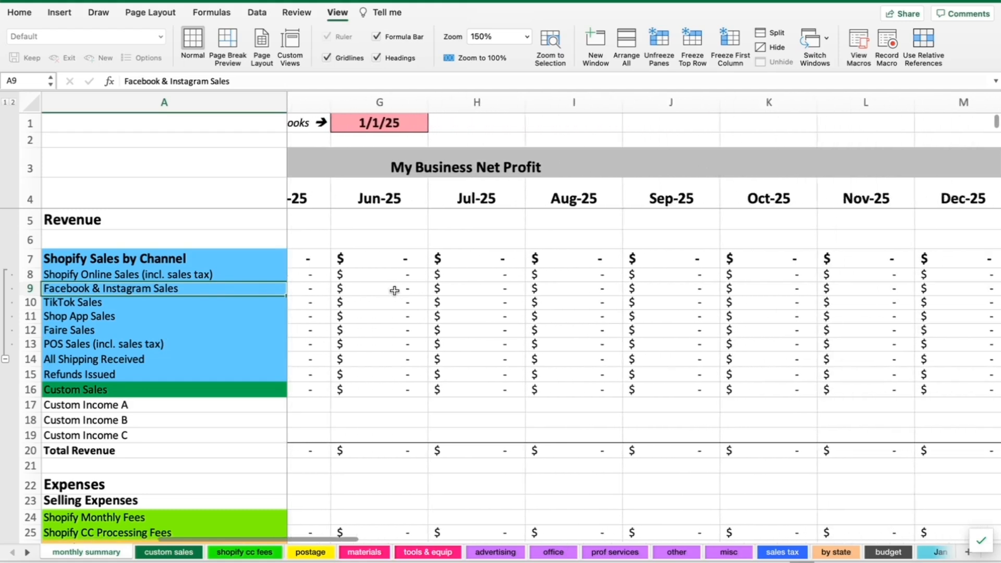
scroll(394, 290, right, 6)
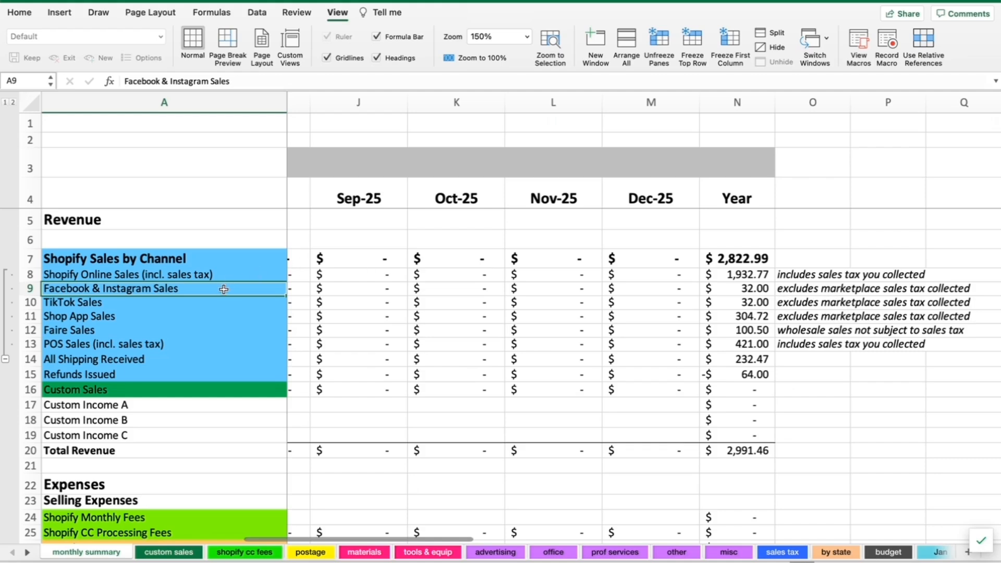
click(728, 290)
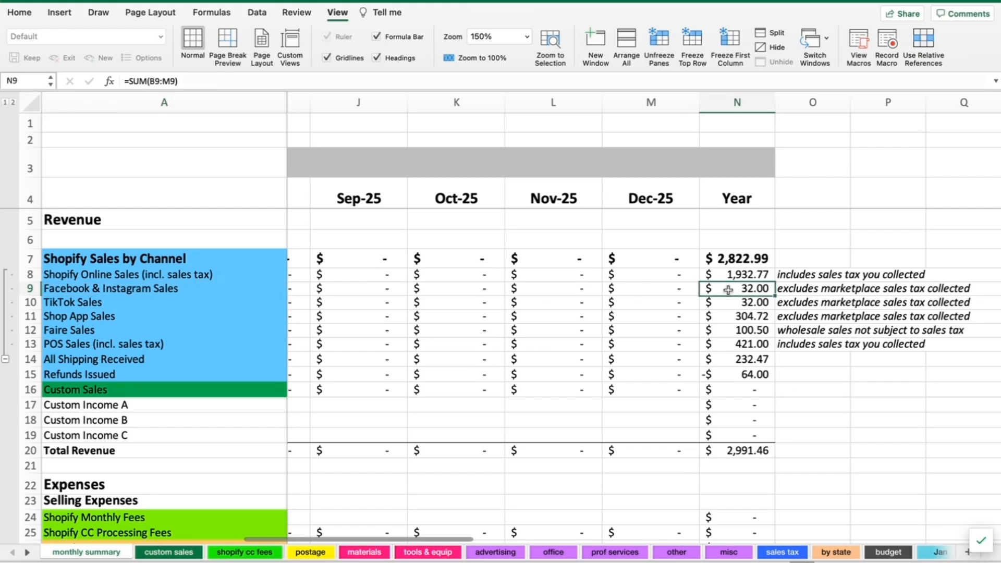
click(730, 304)
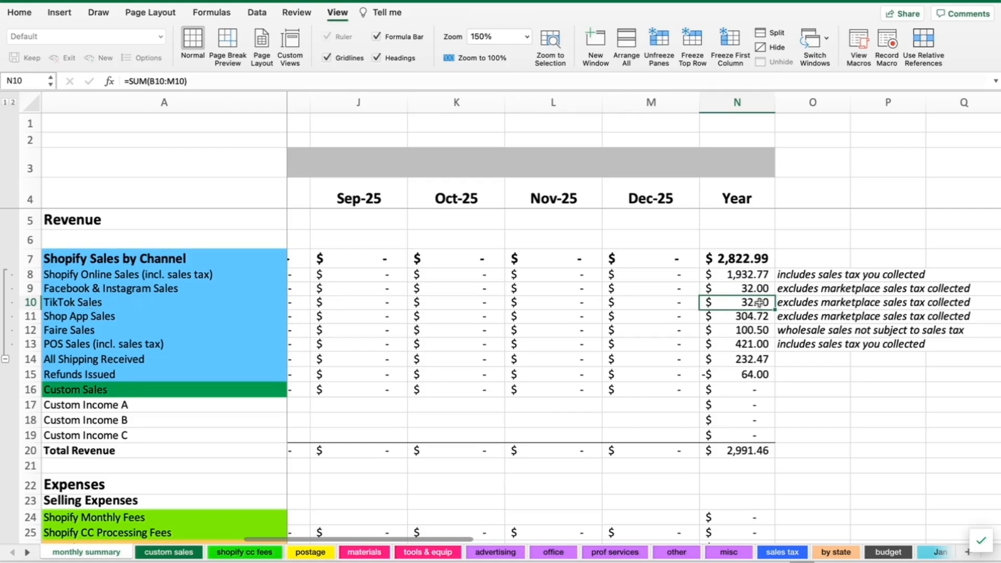
scroll(424, 309, left, 10)
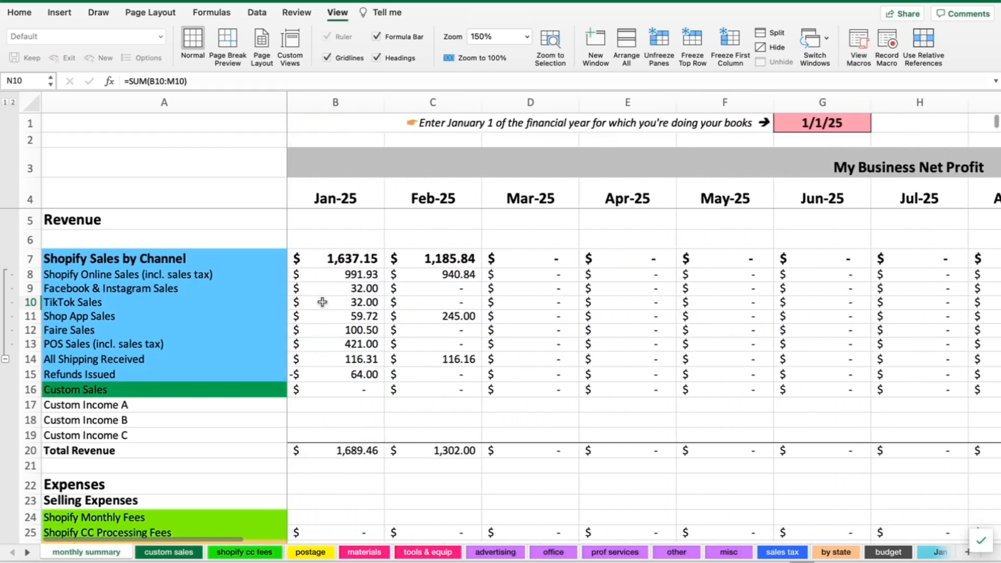
click(323, 302)
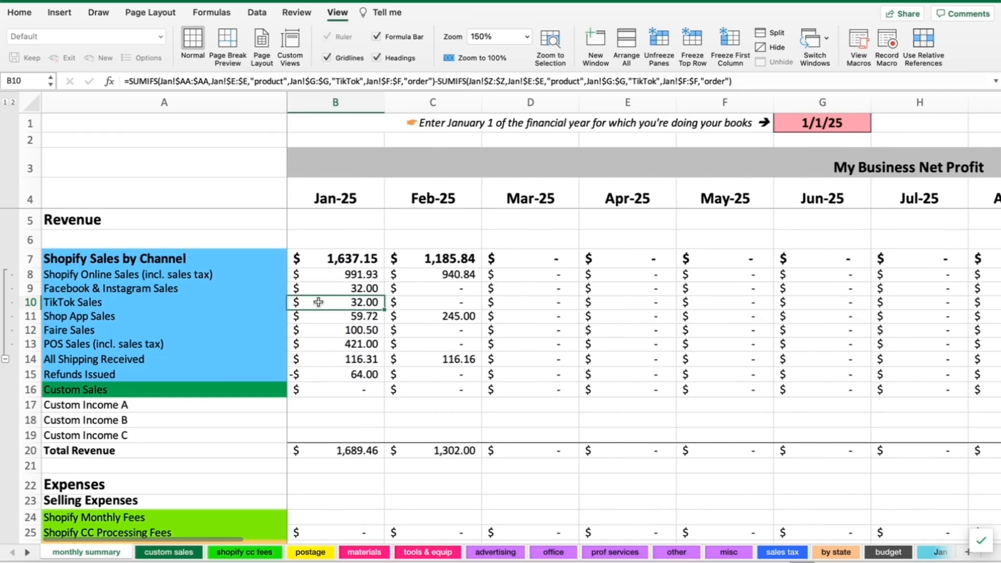
Examine the Shop App Sales row across the first months through to its Year total and sales tax note.
click(124, 316)
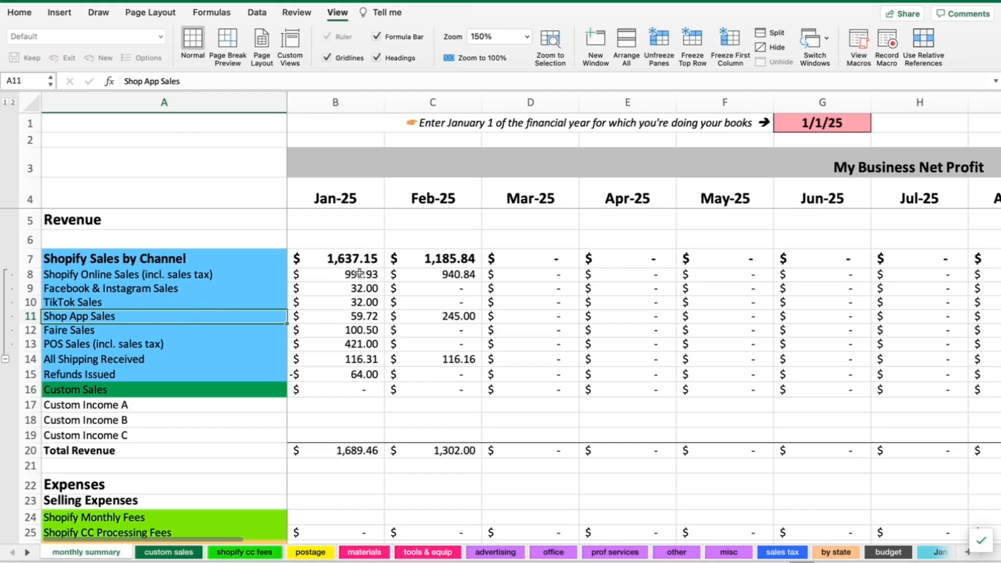
key(Right)
key(Right)
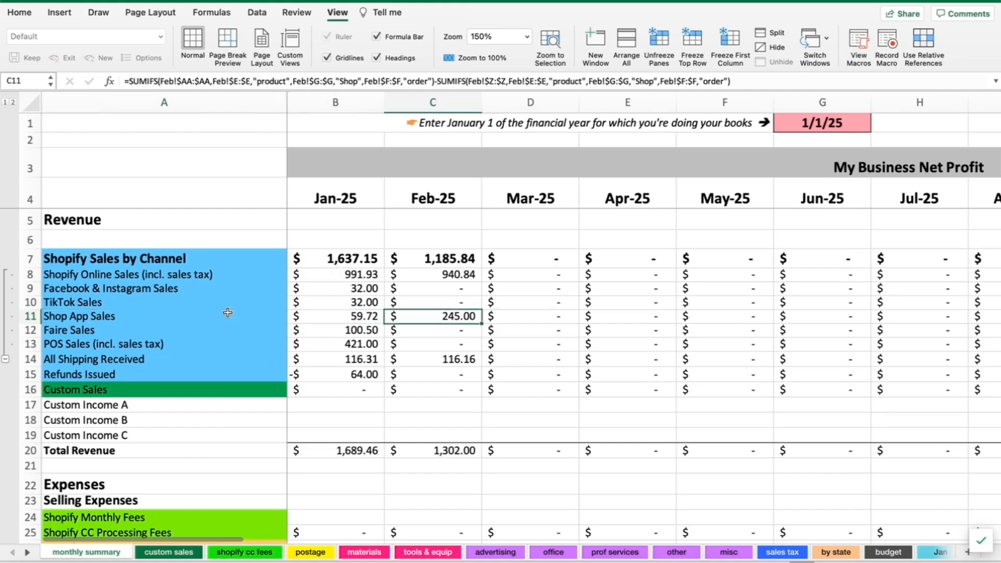
key(Right)
scroll(335, 311, right, 10)
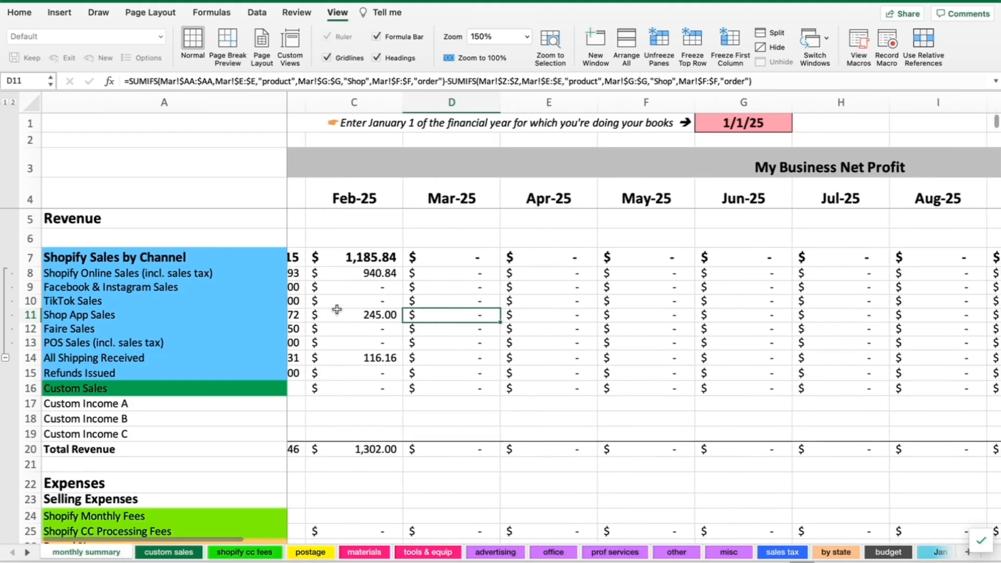
scroll(521, 312, right, 3)
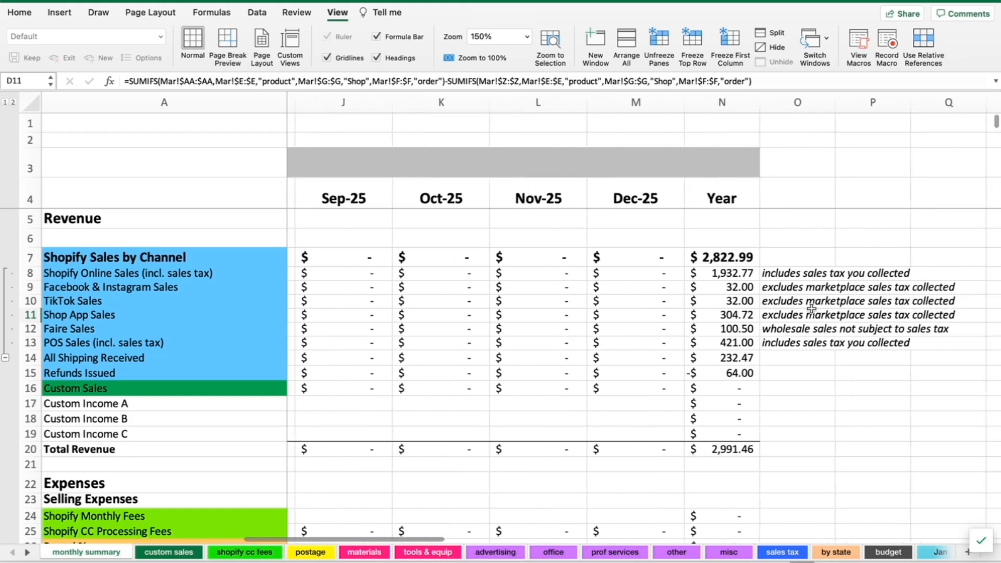
click(706, 315)
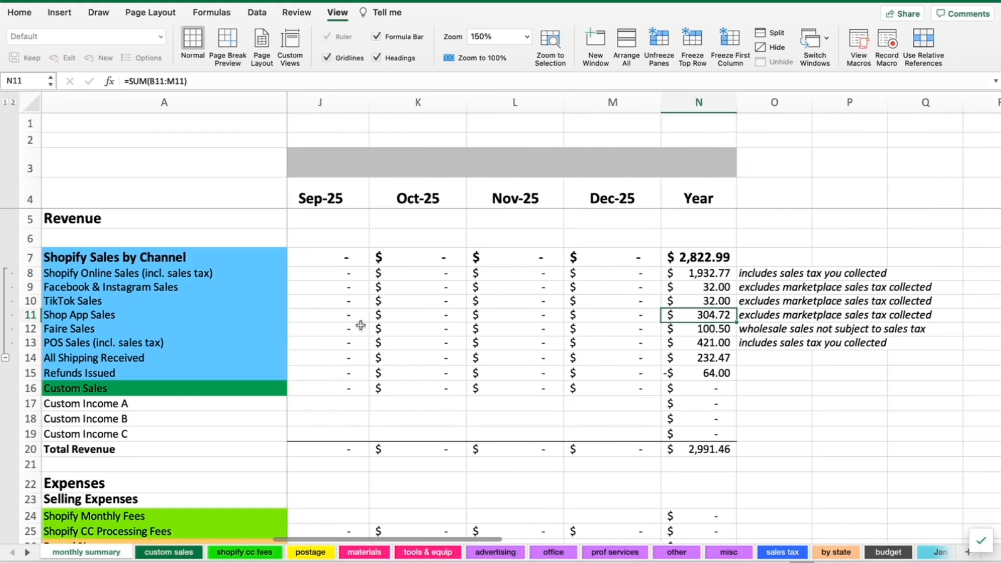
Inspect the Faire Sales row with its January formula, and the POS Sales row label.
click(81, 330)
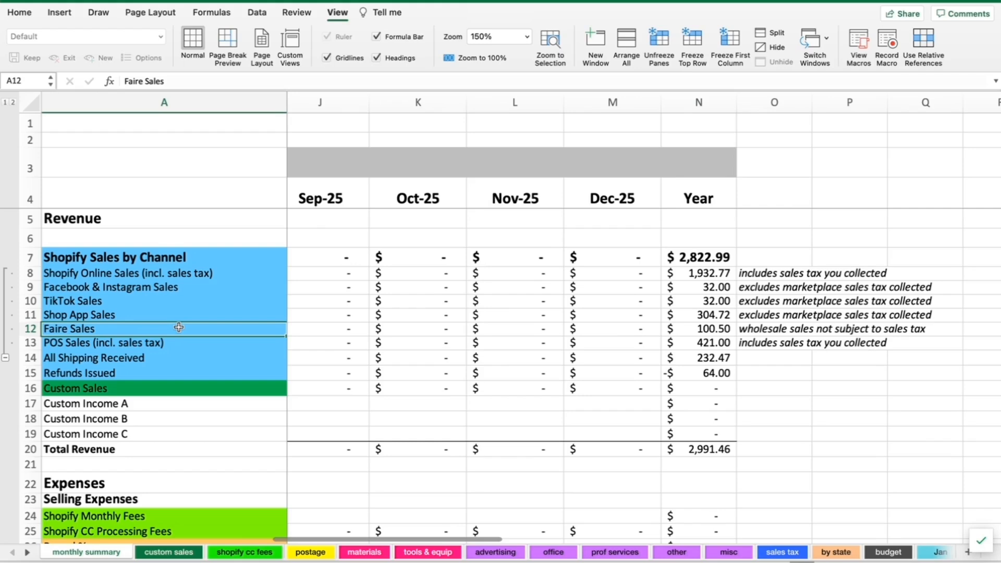
key(Right)
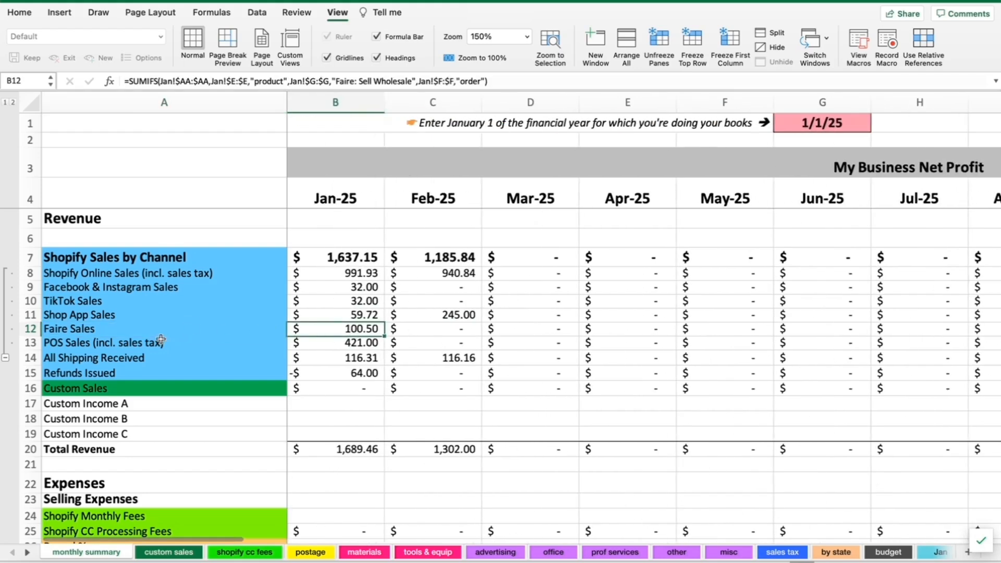
click(102, 344)
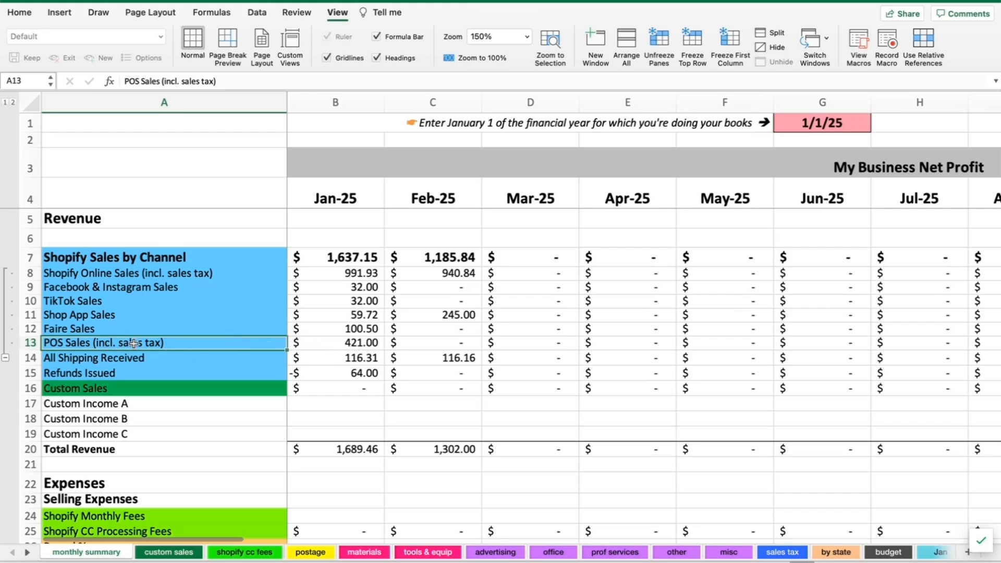
View the Jan sheet and examine its Shipping region column and Billing region header.
click(936, 552)
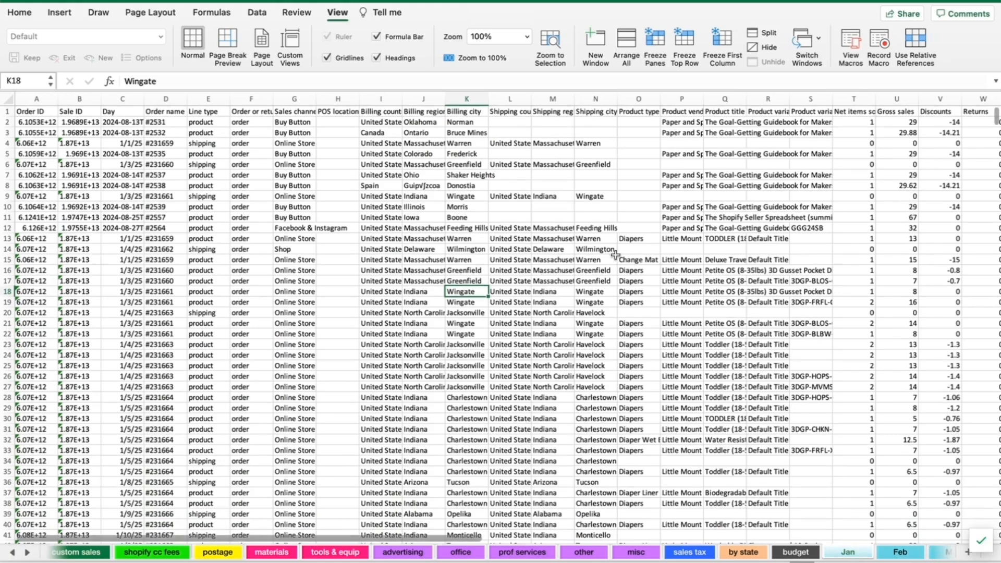
click(550, 98)
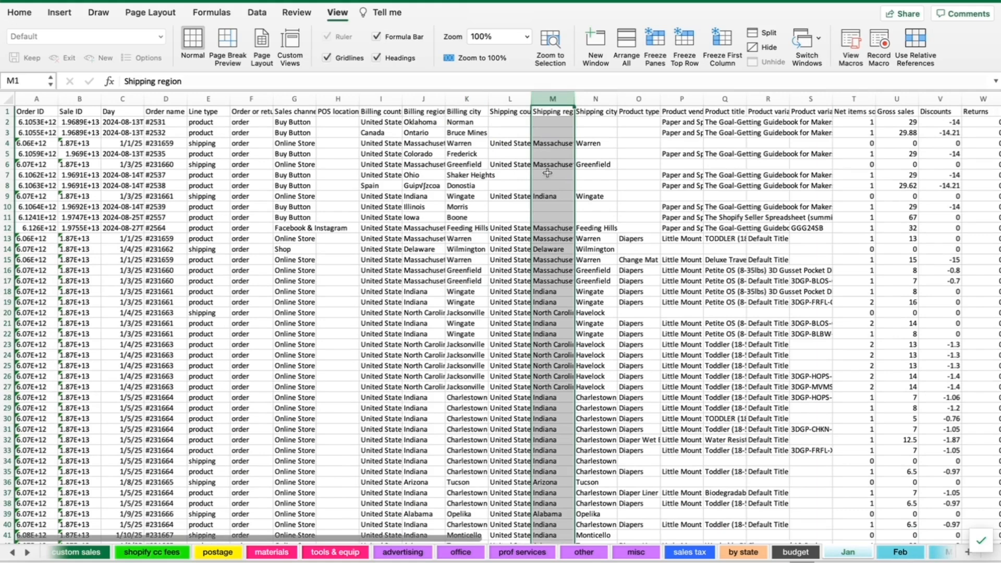
click(551, 112)
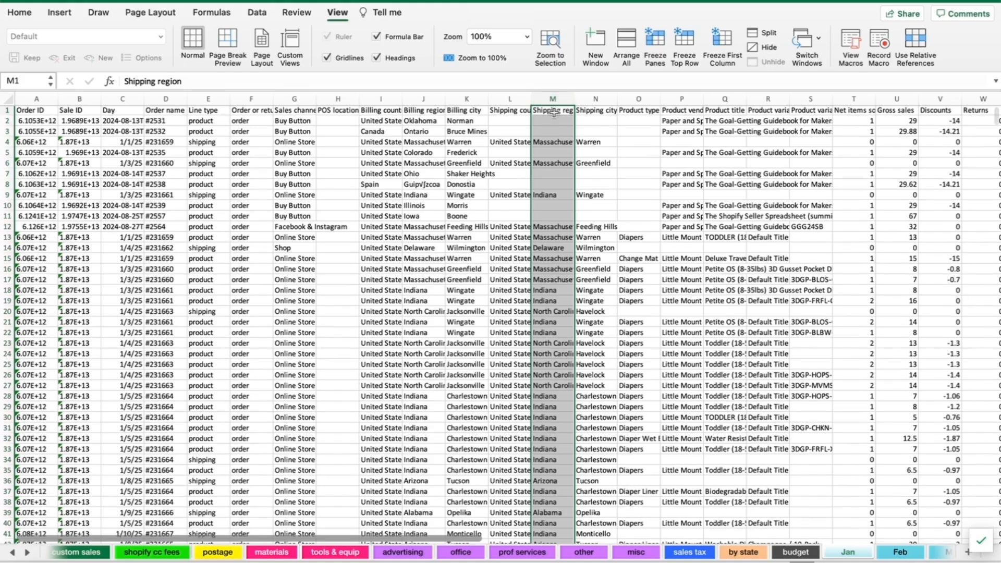
click(414, 110)
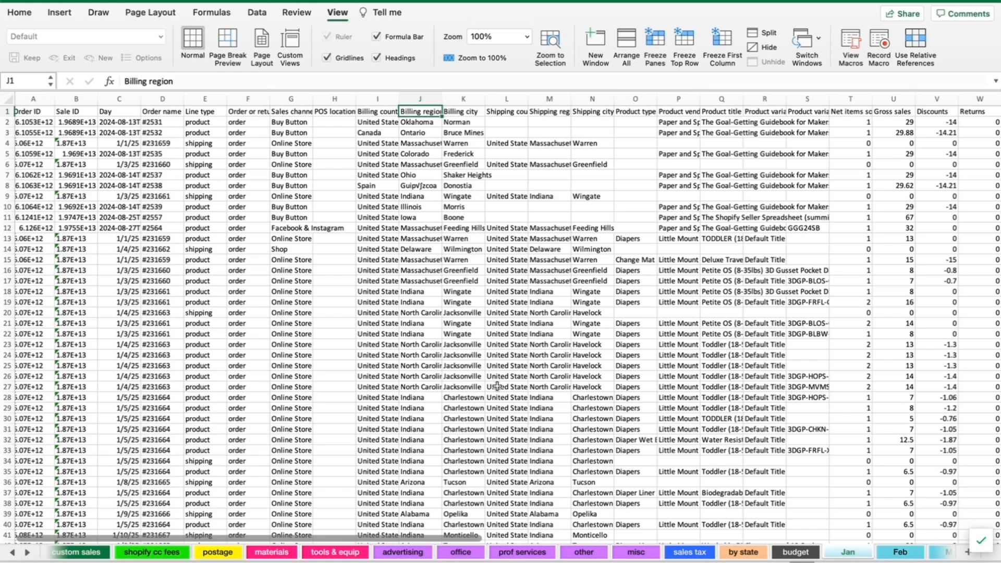
View the sales tax sheet and the Jan sheet, and return to the monthly summary sheet.
click(690, 552)
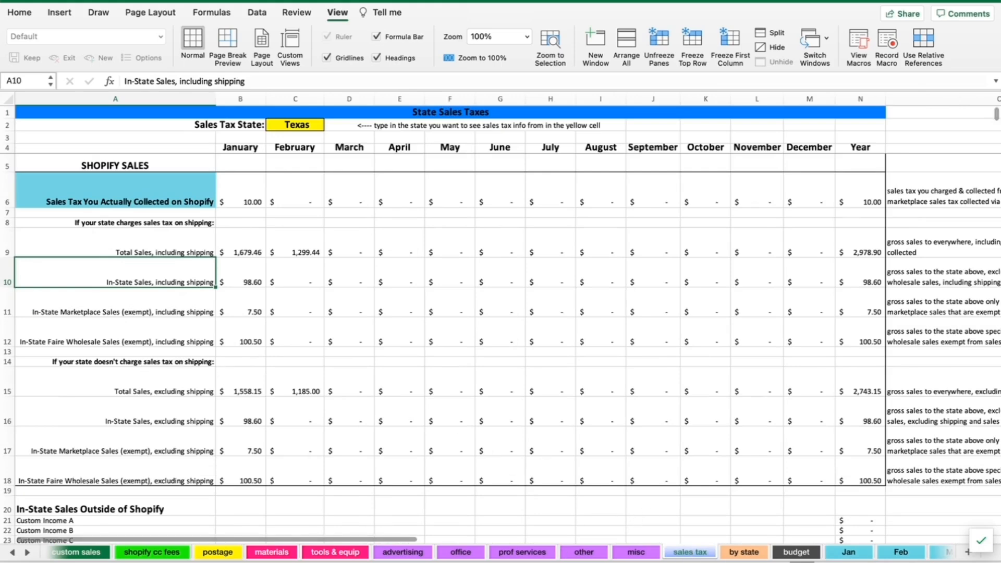
click(841, 555)
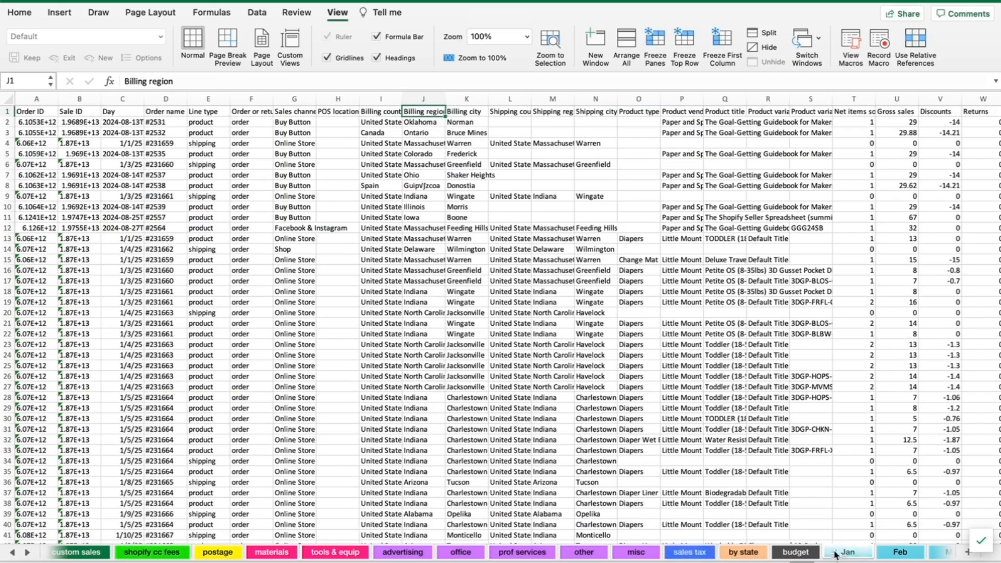
click(12, 553)
click(73, 553)
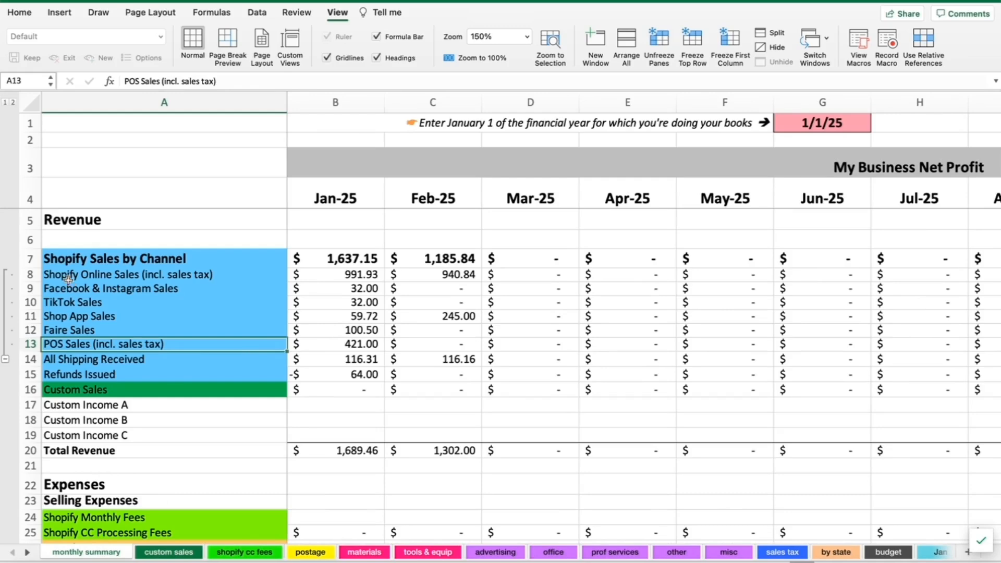
Collapse and re-expand the sales channel rows to examine the January and February Shopify Sales by Channel totals.
click(5, 359)
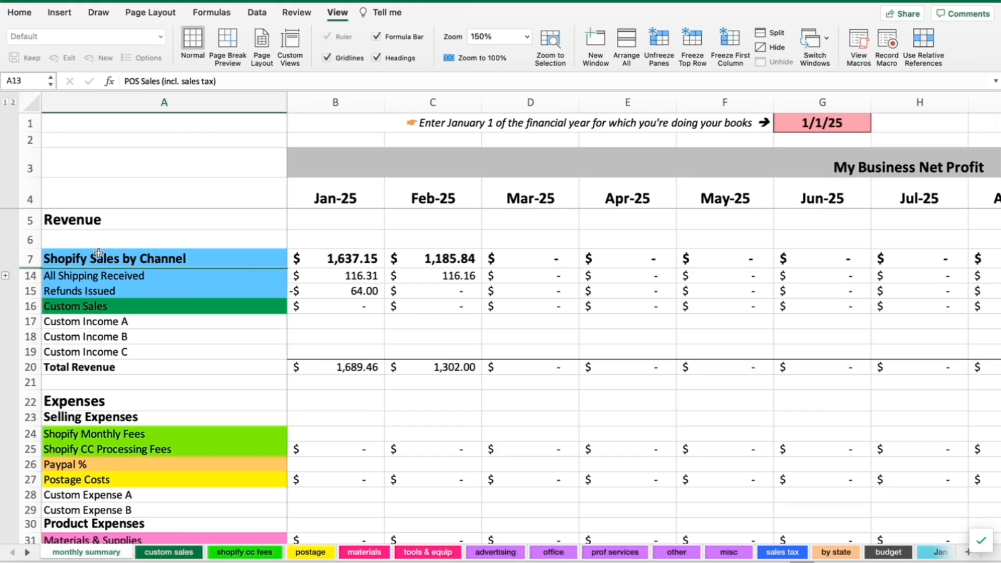
drag(330, 259, 461, 260)
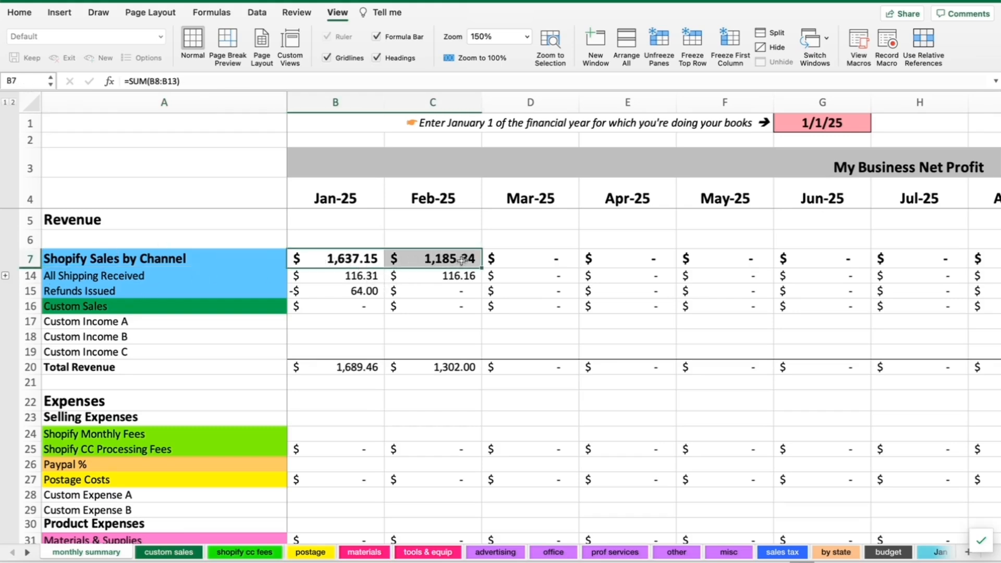
click(5, 276)
click(152, 274)
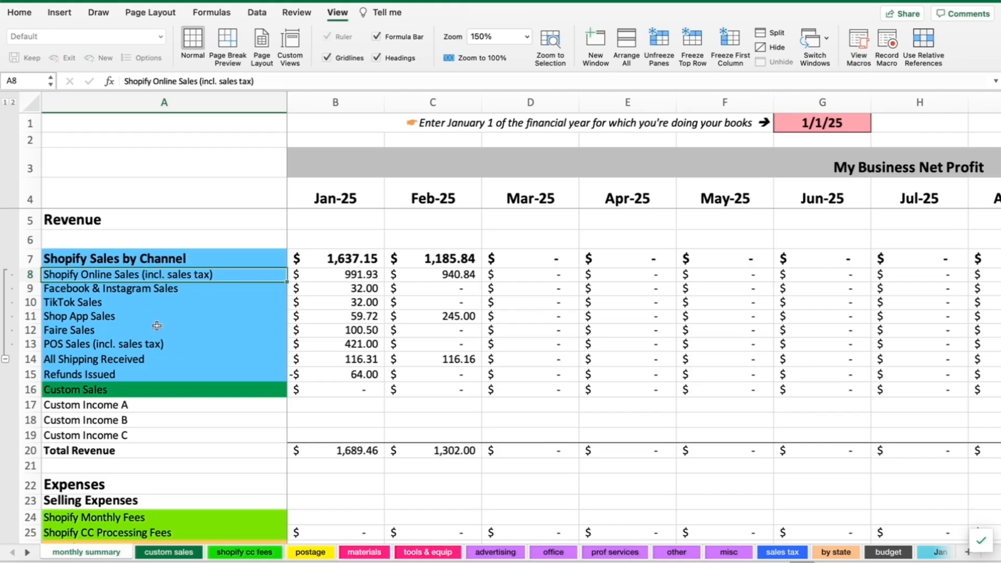
click(5, 359)
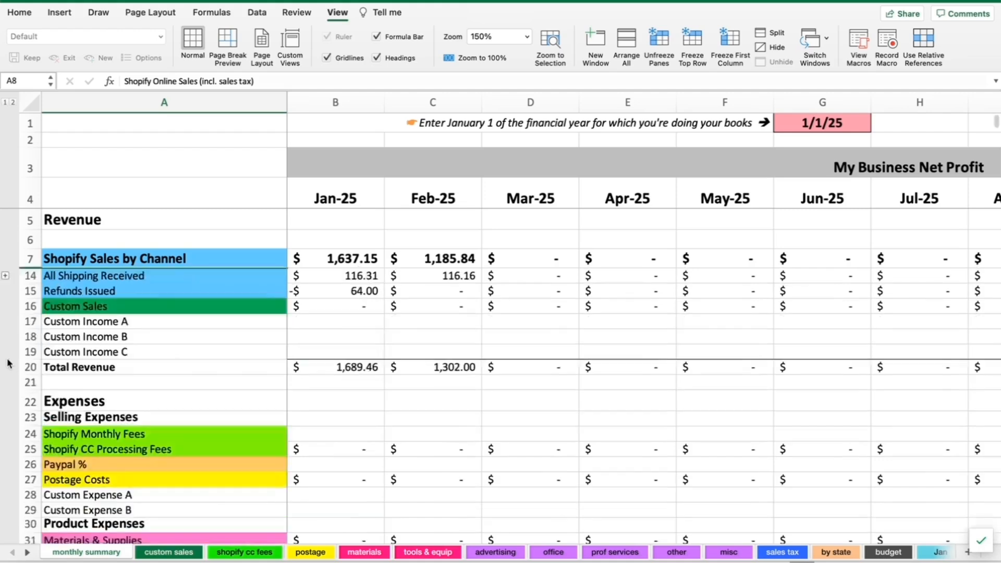
click(6, 275)
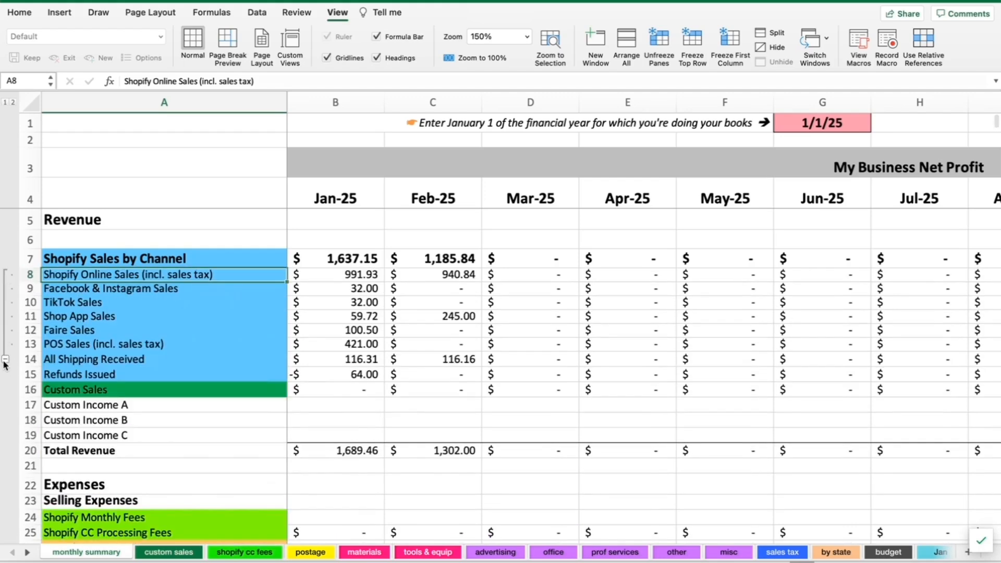
drag(31, 276, 30, 344)
right_click(70, 316)
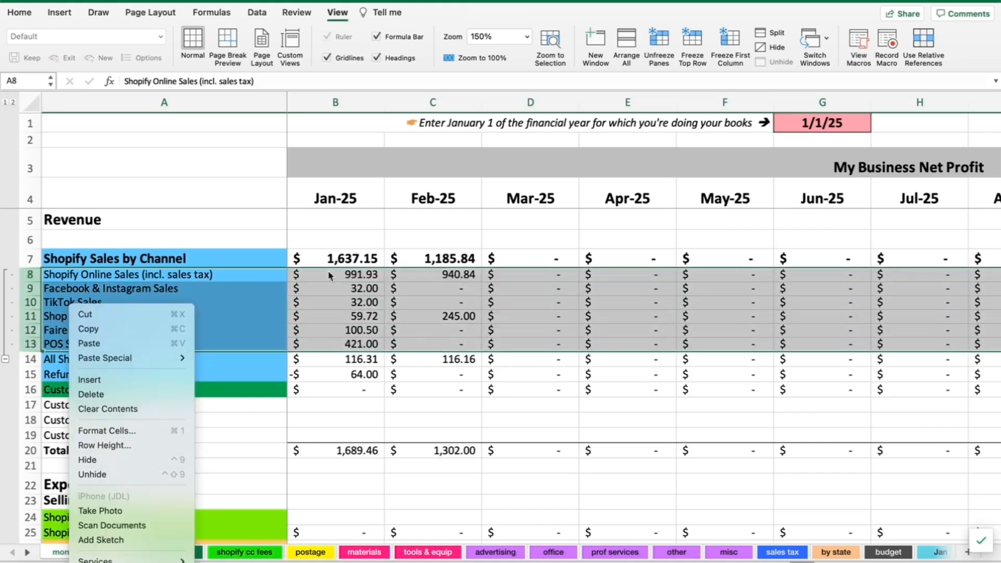
click(234, 291)
click(216, 287)
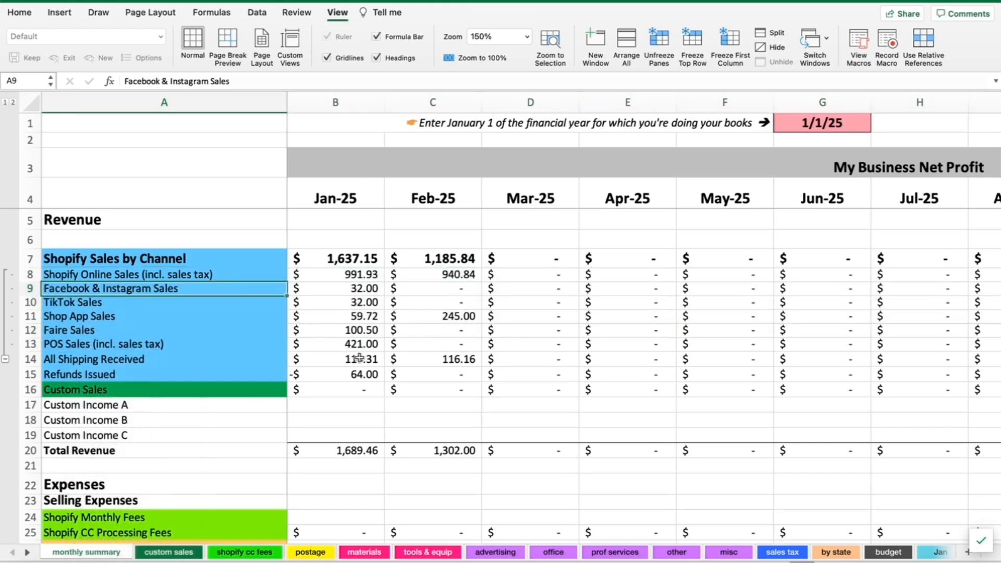
Inspect the All Shipping Received and Refunds Issued rows, including their January formulas.
click(93, 362)
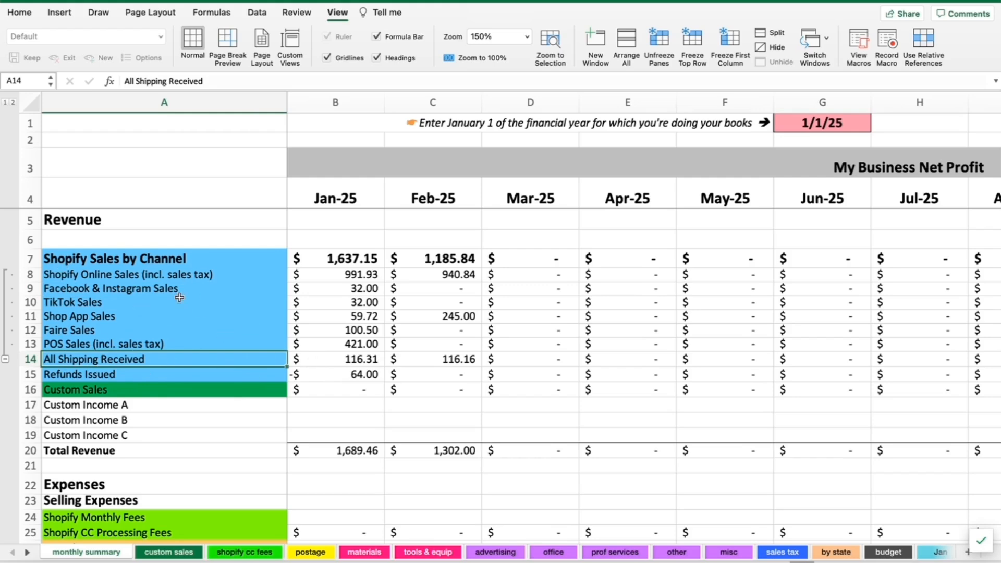
click(339, 361)
click(341, 377)
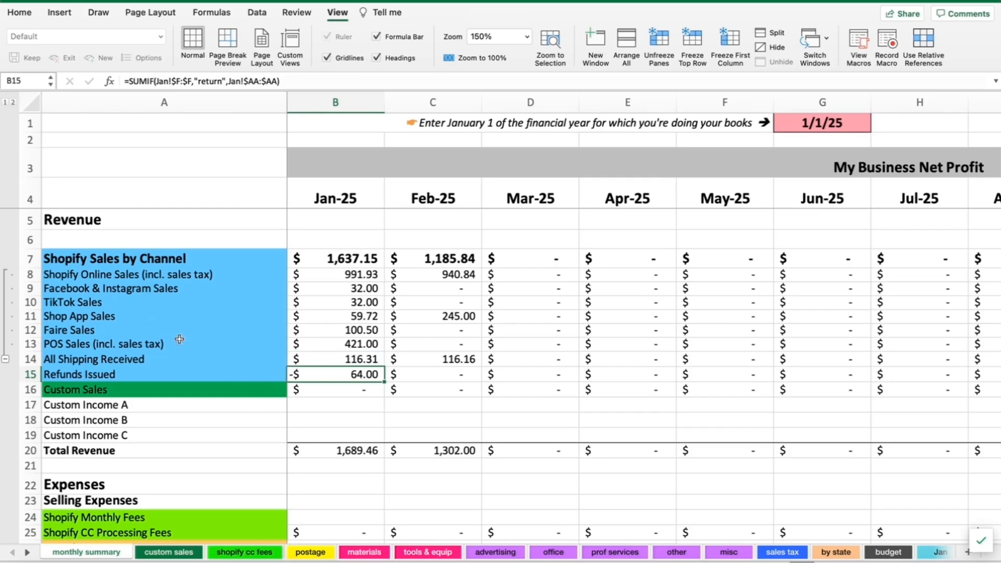
click(306, 362)
click(31, 359)
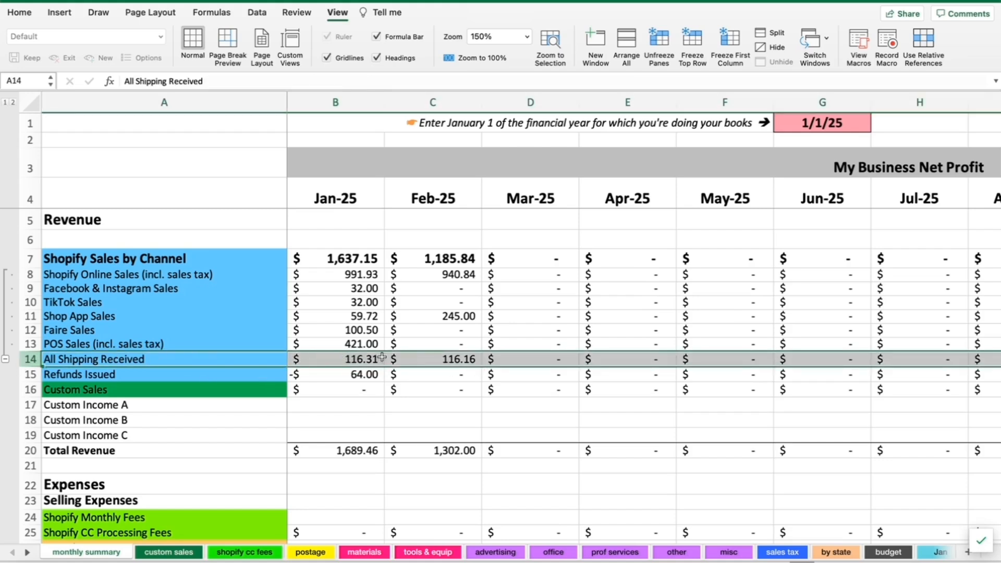
click(31, 373)
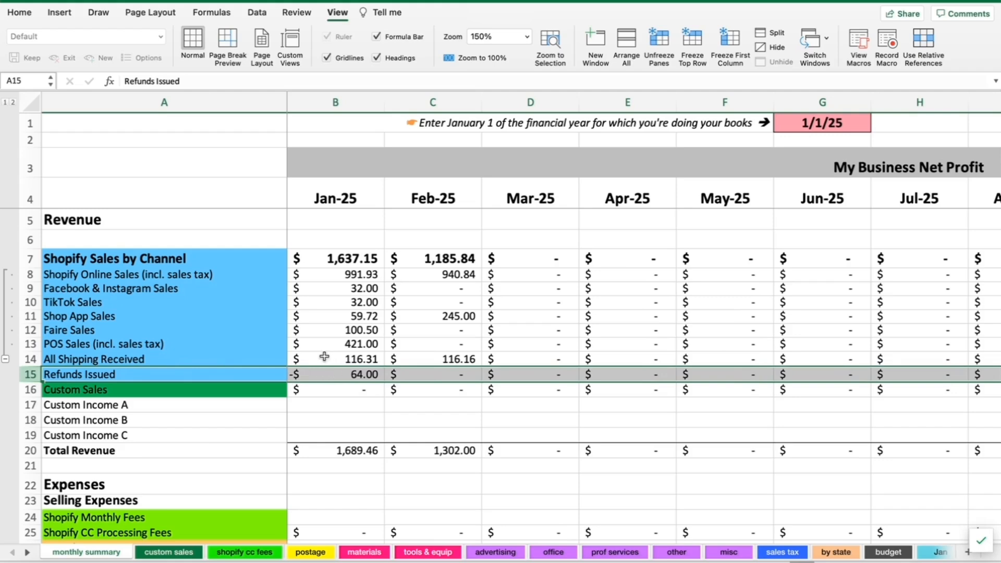
View the expenses and Net Profit sections down to the All Marketplace Sales Tax Collected on Your Behalf label.
scroll(291, 346, down, 5)
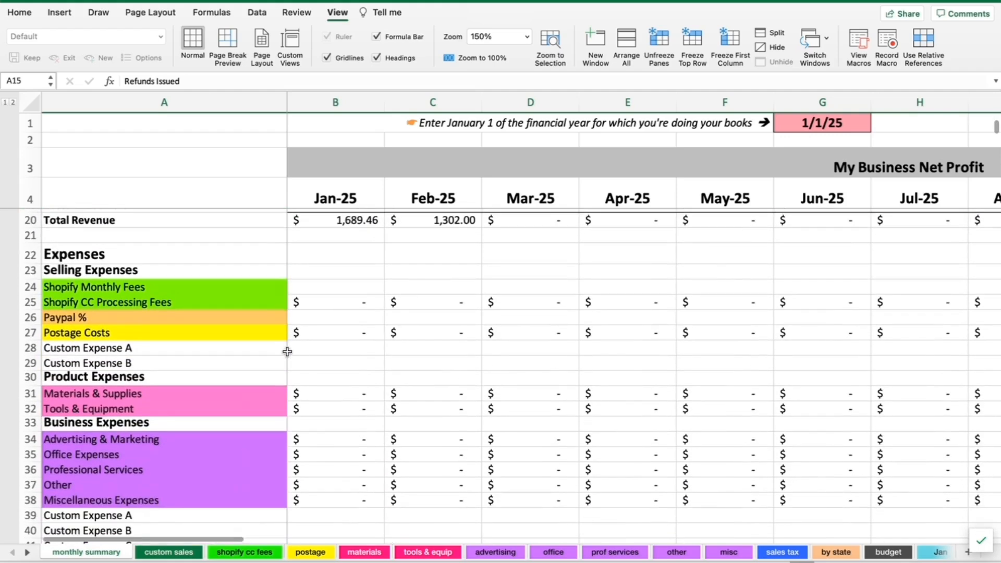
scroll(242, 452, down, 4)
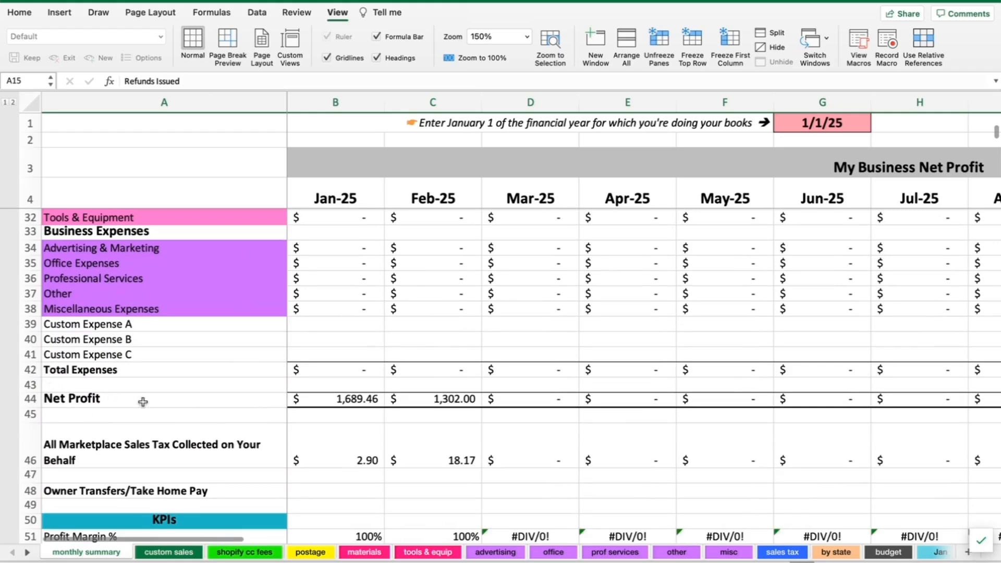
click(106, 456)
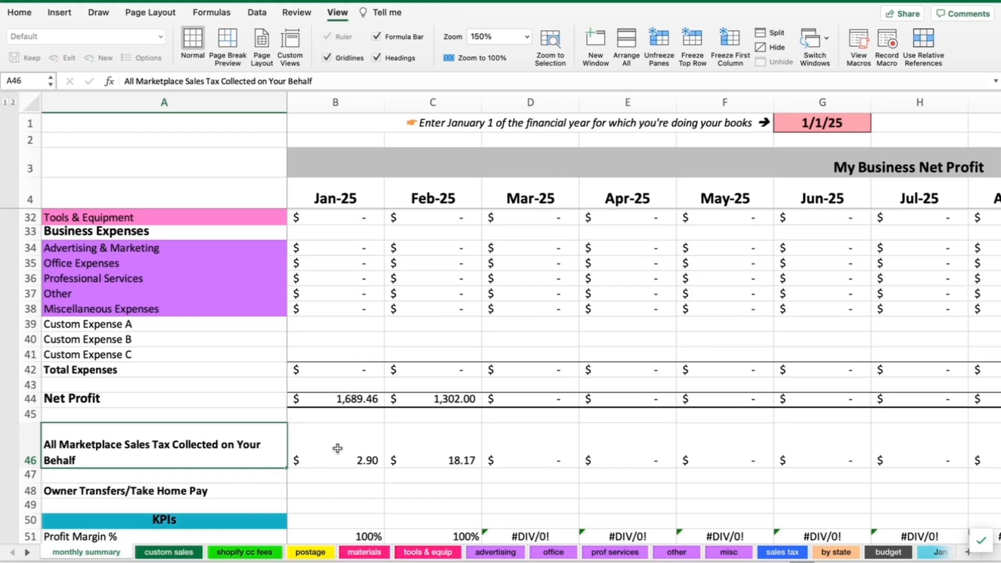
Return to the revenue section and review the Facebook & Instagram, TikTok and Shop App Sales labels in turn.
scroll(335, 453, up, 2)
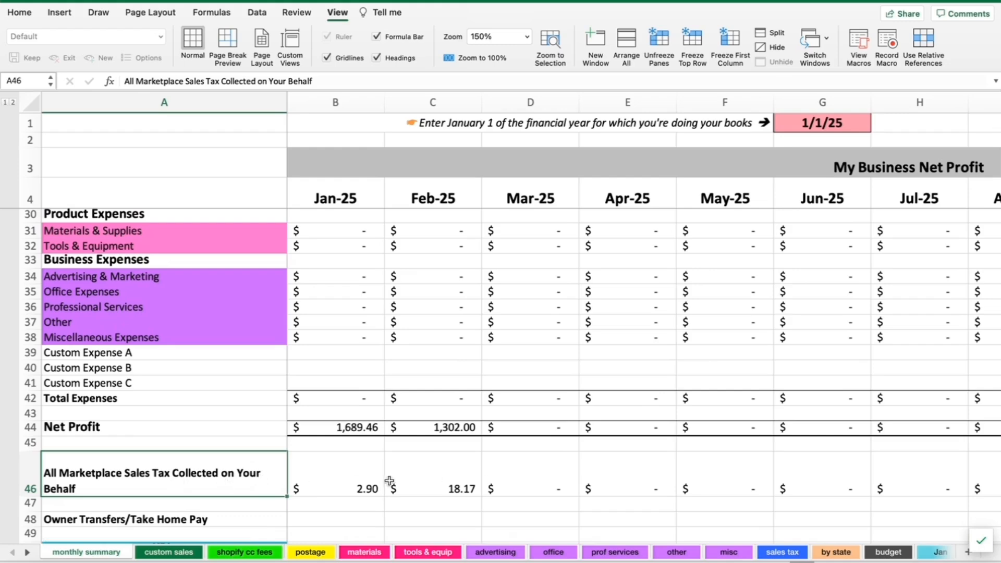
scroll(344, 475, up, 1)
scroll(341, 476, up, 10)
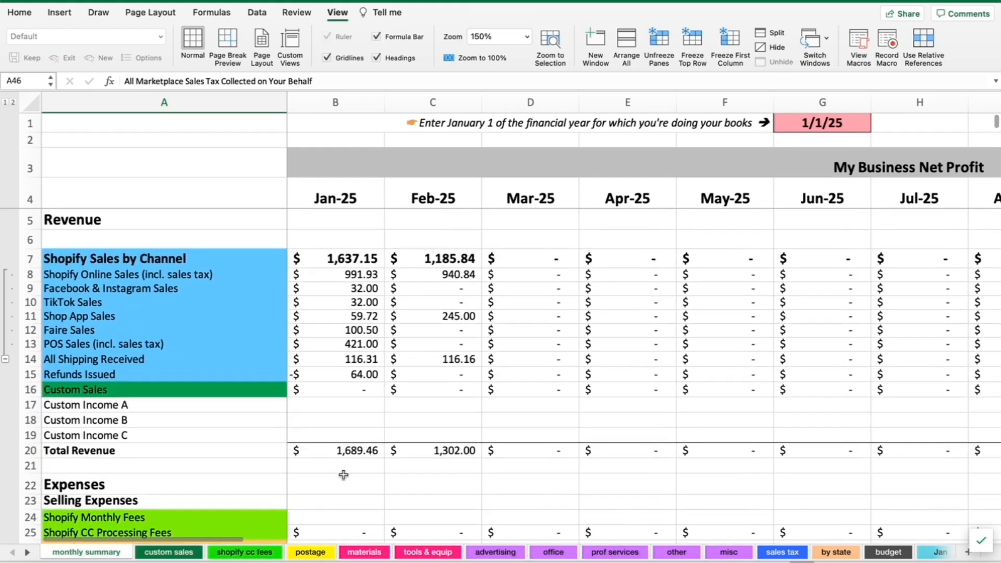
click(72, 291)
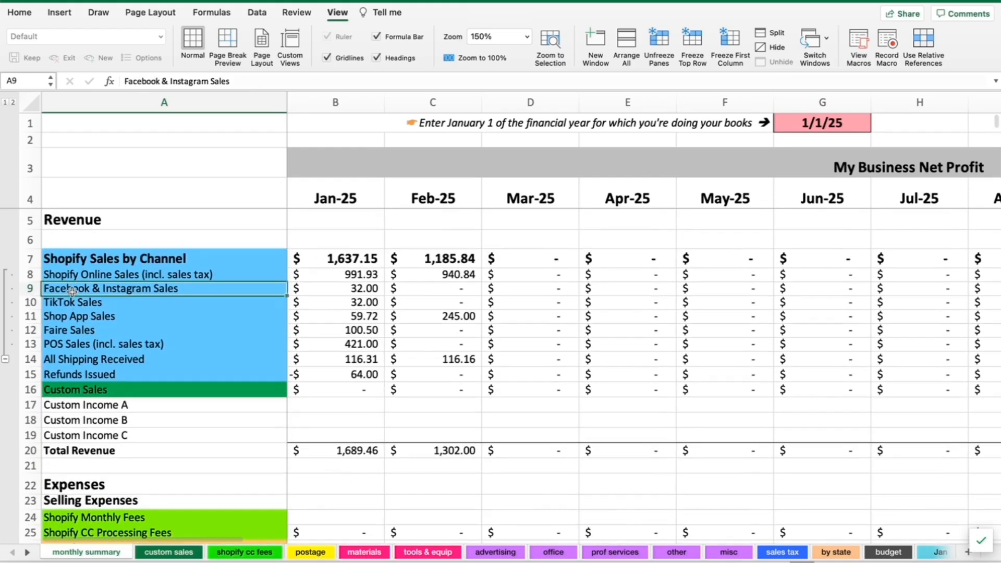
click(99, 303)
click(139, 316)
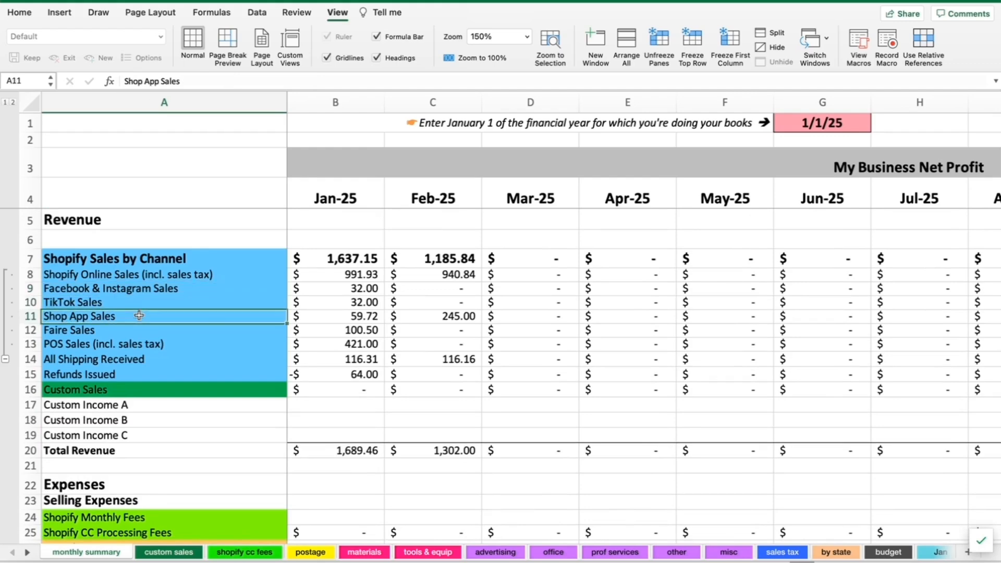
Inspect the January marketplace sales tax formula and follow its row through to the Year column.
scroll(340, 322, down, 10)
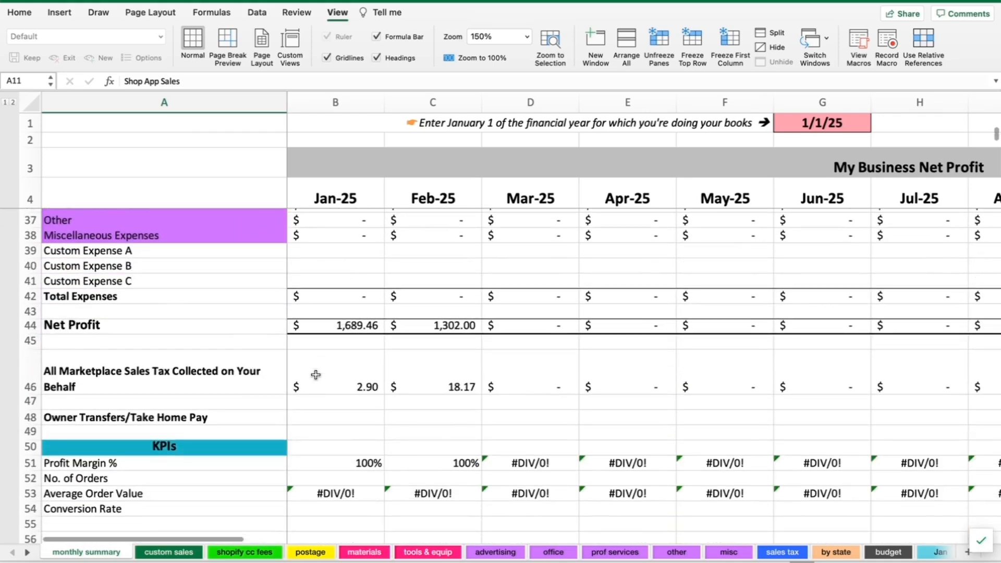
click(314, 373)
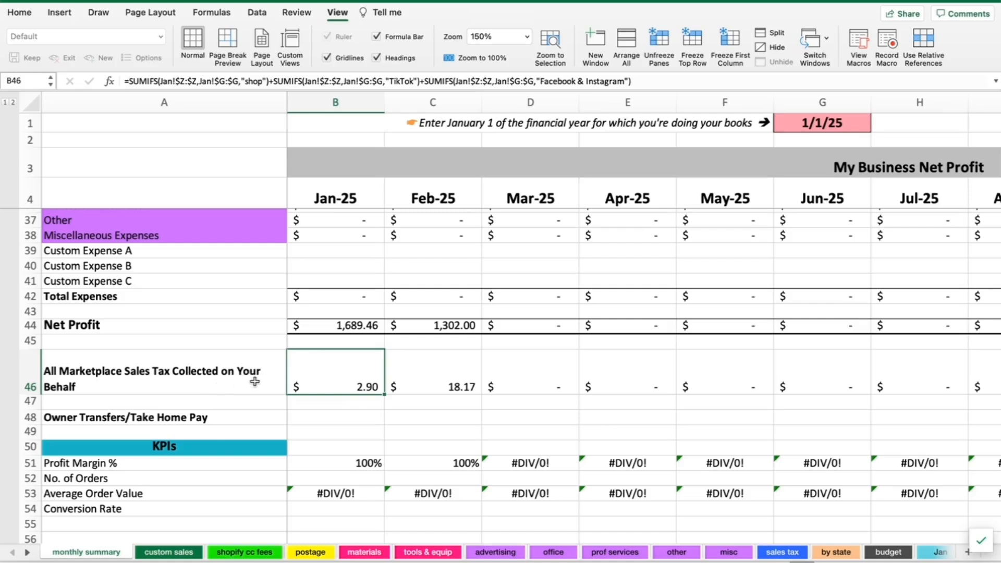
scroll(395, 375, right, 4)
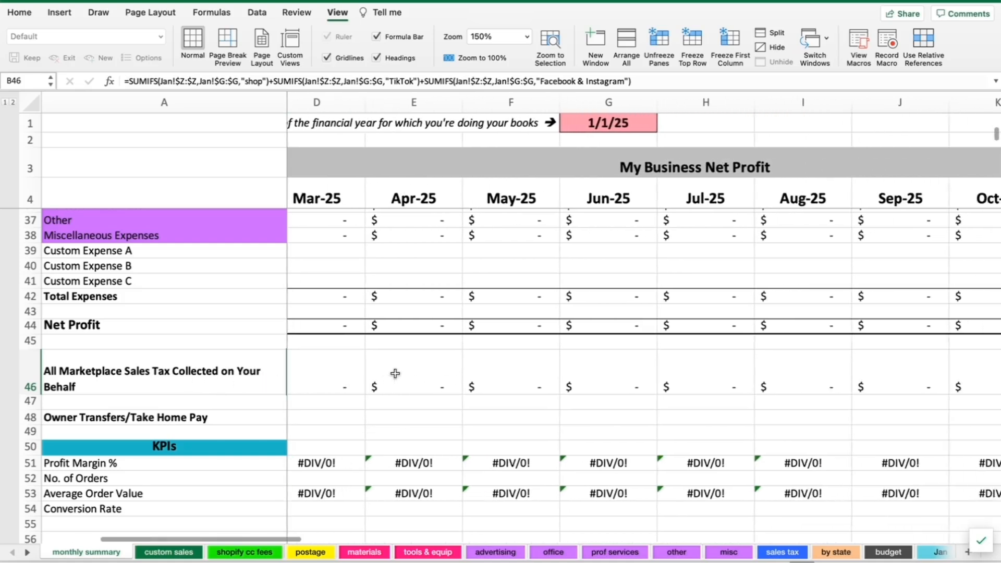
scroll(395, 373, right, 8)
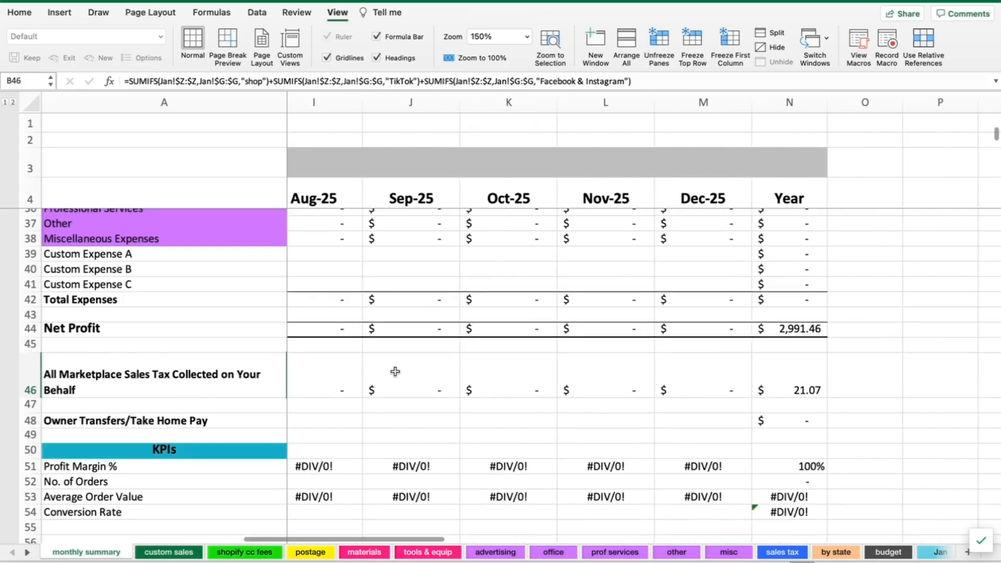
scroll(224, 365, left, 8)
scroll(224, 365, up, 15)
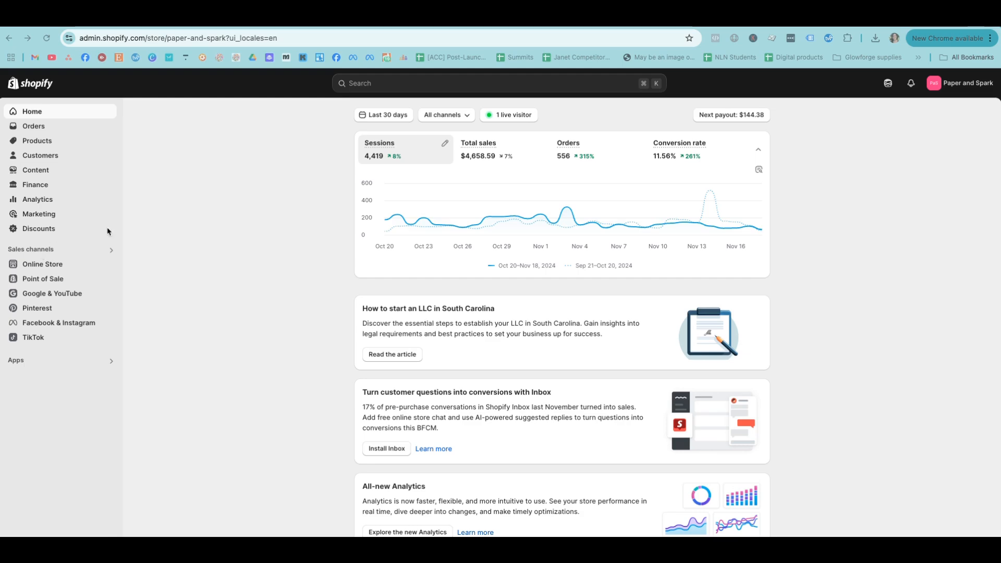
Switch to the Shopify admin in the browser and open the Analytics reports list.
click(40, 202)
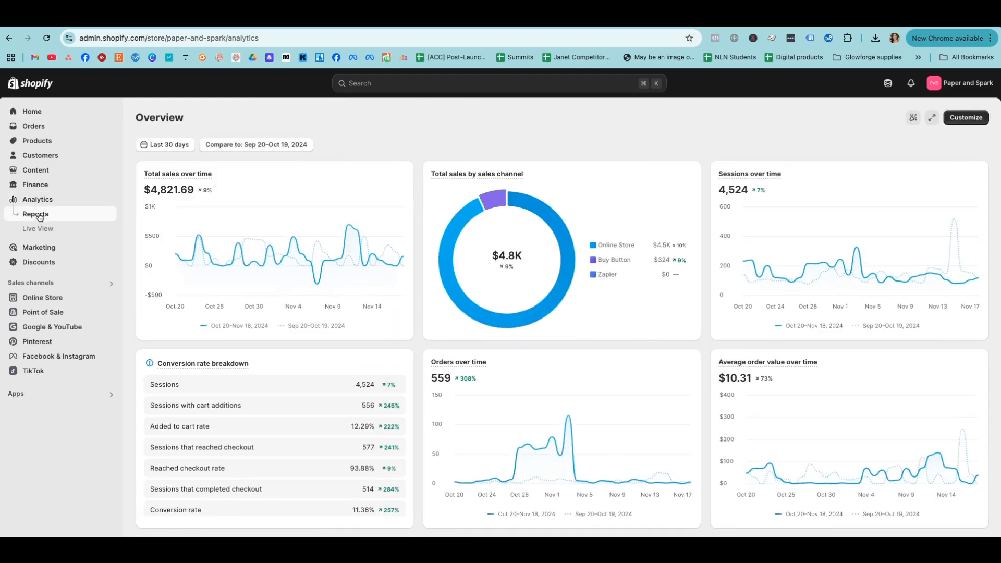
click(40, 214)
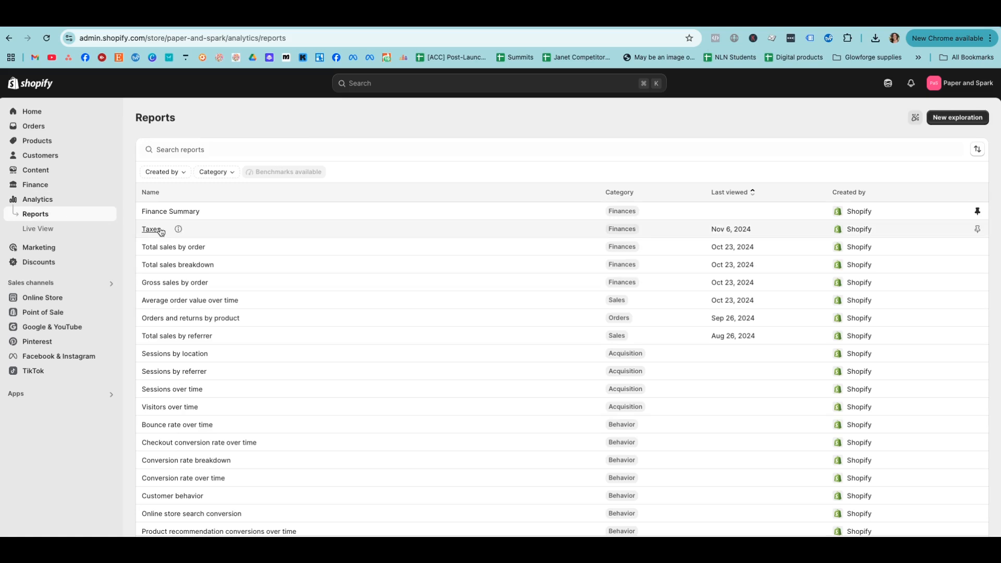
click(218, 210)
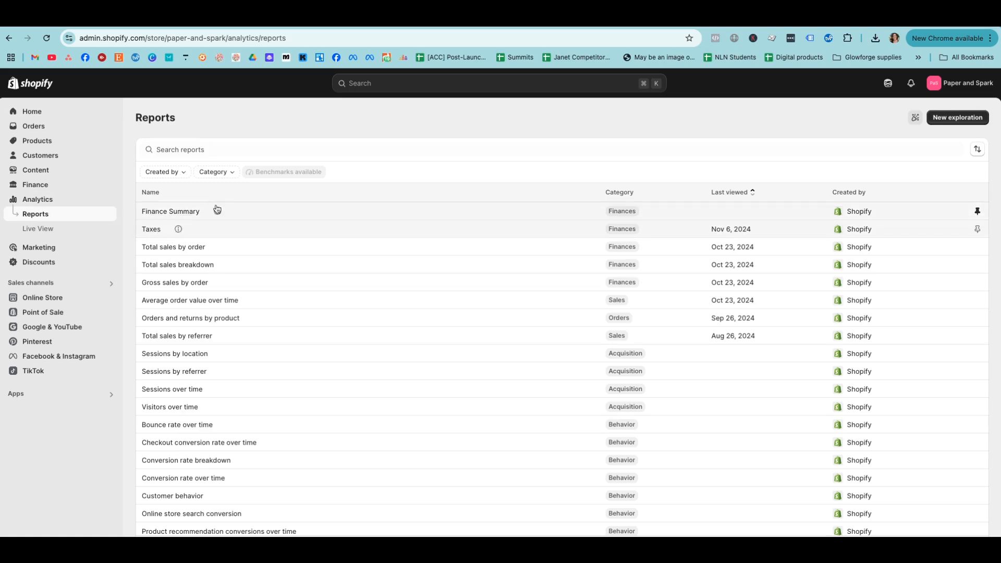
mouse_move(254, 303)
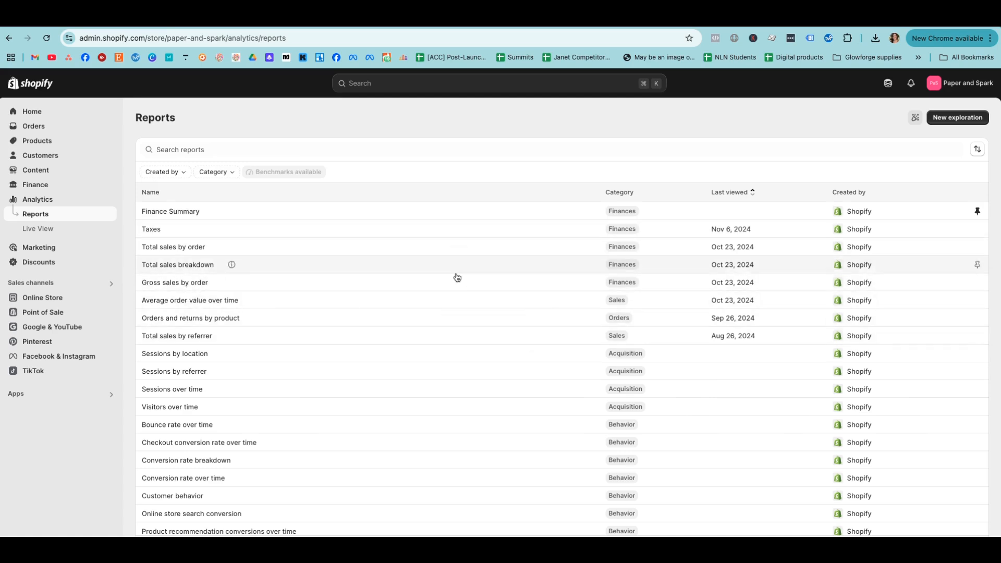
Look through the reports list, search it for "total sales", and clear the search.
scroll(253, 305, down, 1)
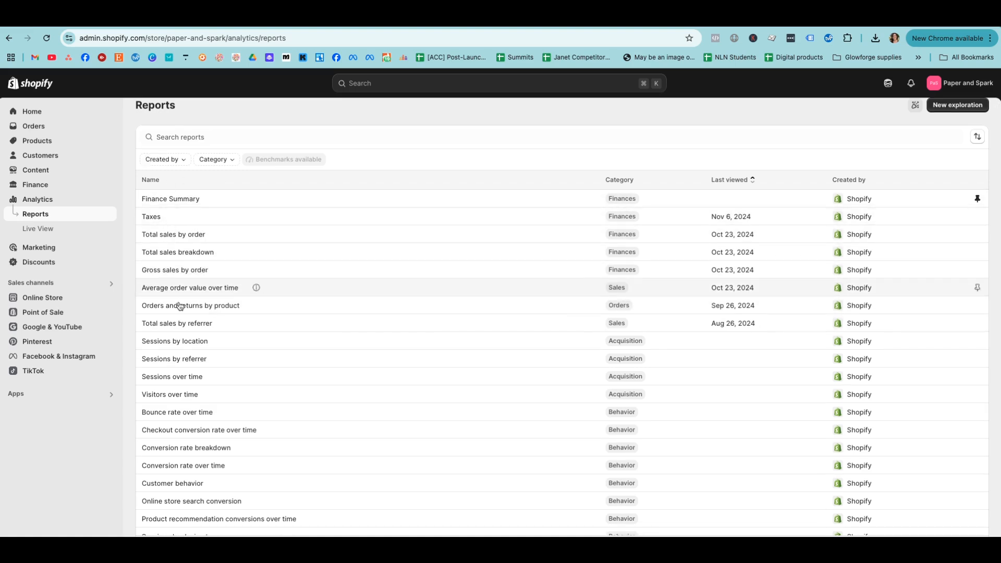
scroll(180, 306, down, 3)
scroll(223, 336, up, 4)
text(total)
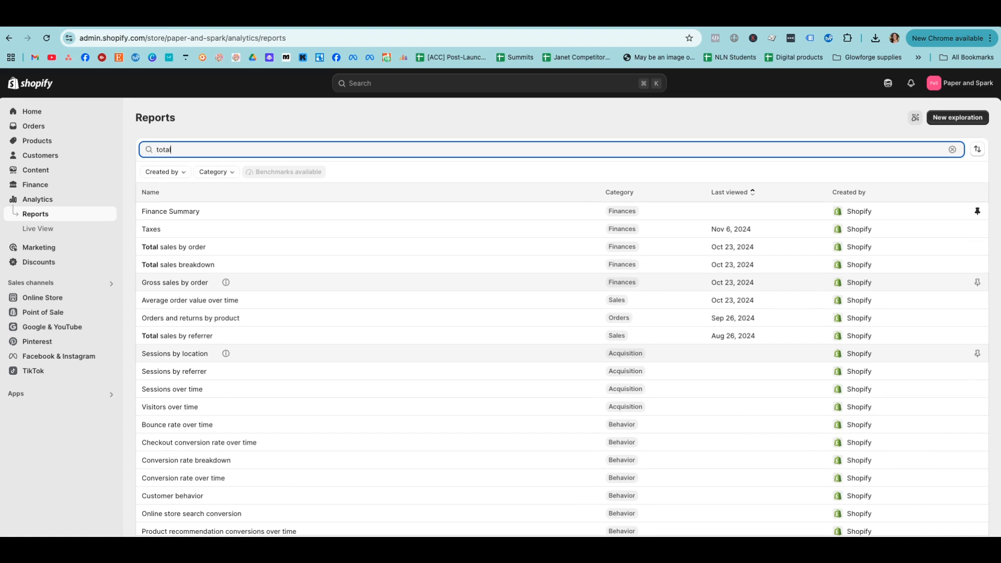
text( sales)
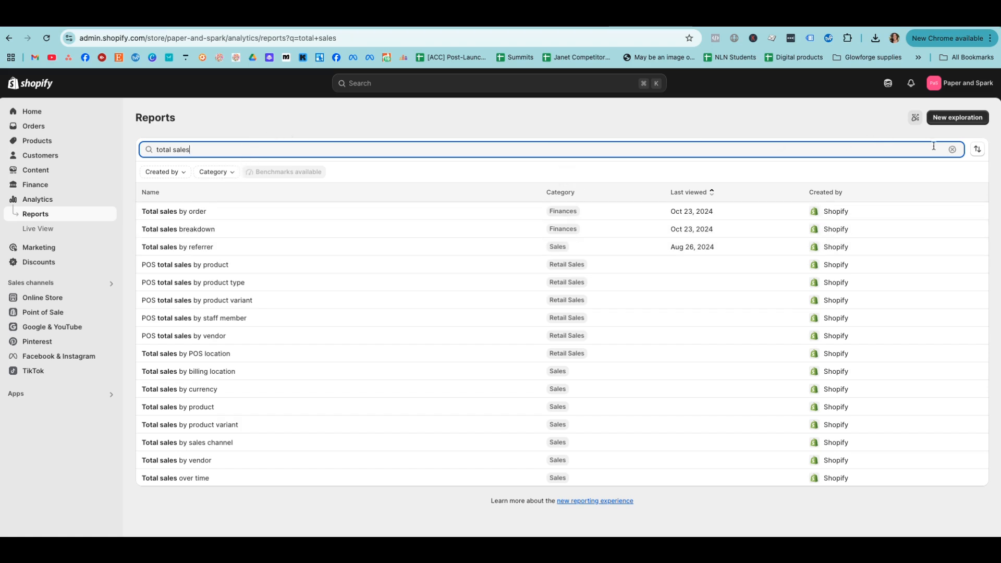
click(953, 152)
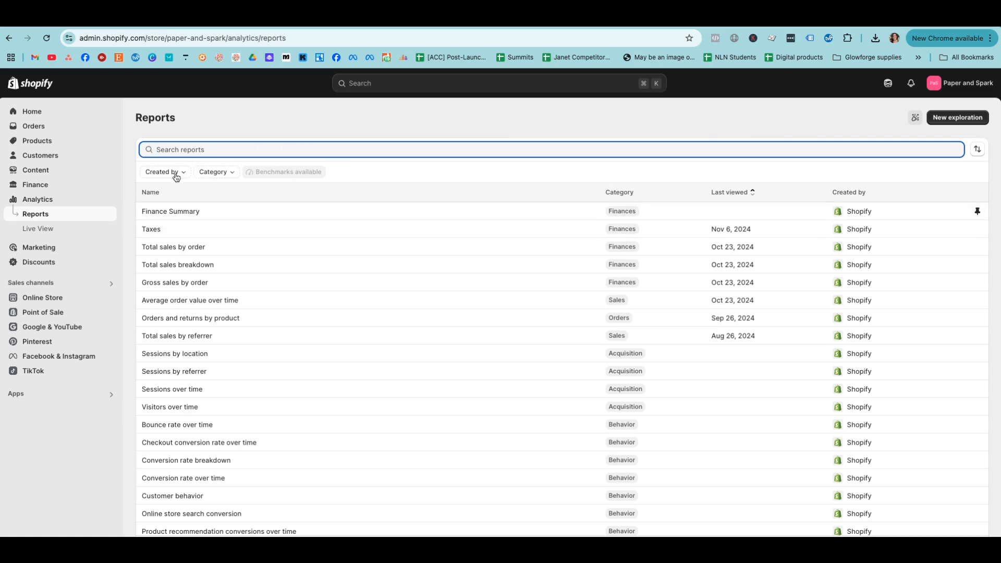
Check the Category and Created by filters without applying them, and view the Finance Summary report's details.
scroll(253, 263, down, 1)
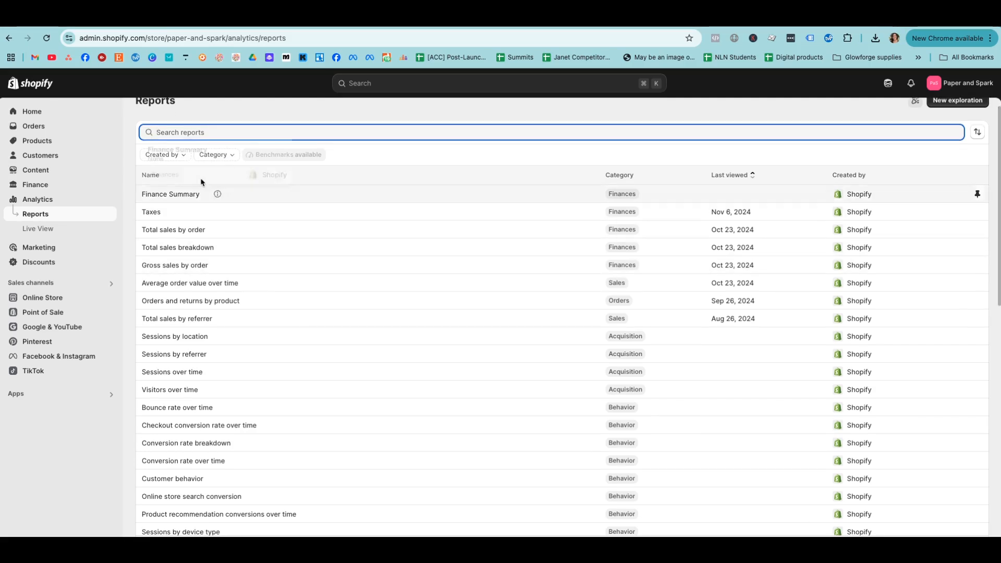
click(214, 156)
click(167, 157)
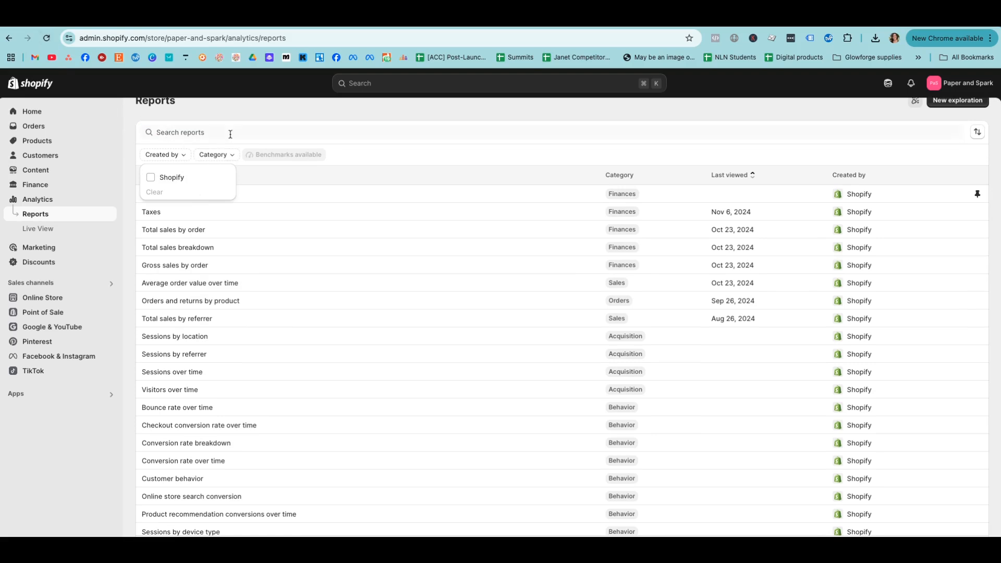
click(451, 166)
scroll(235, 190, down, 1)
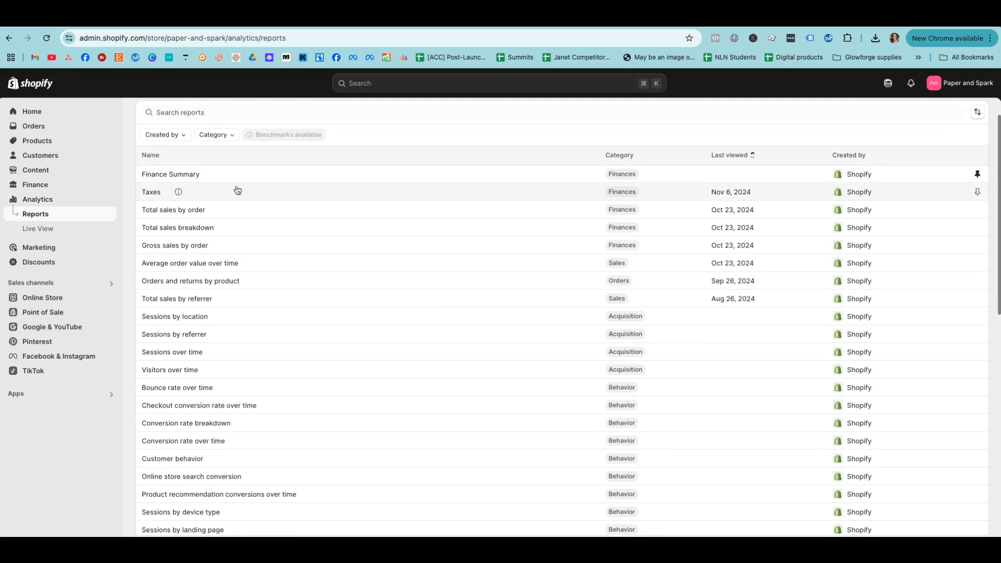
mouse_move(215, 186)
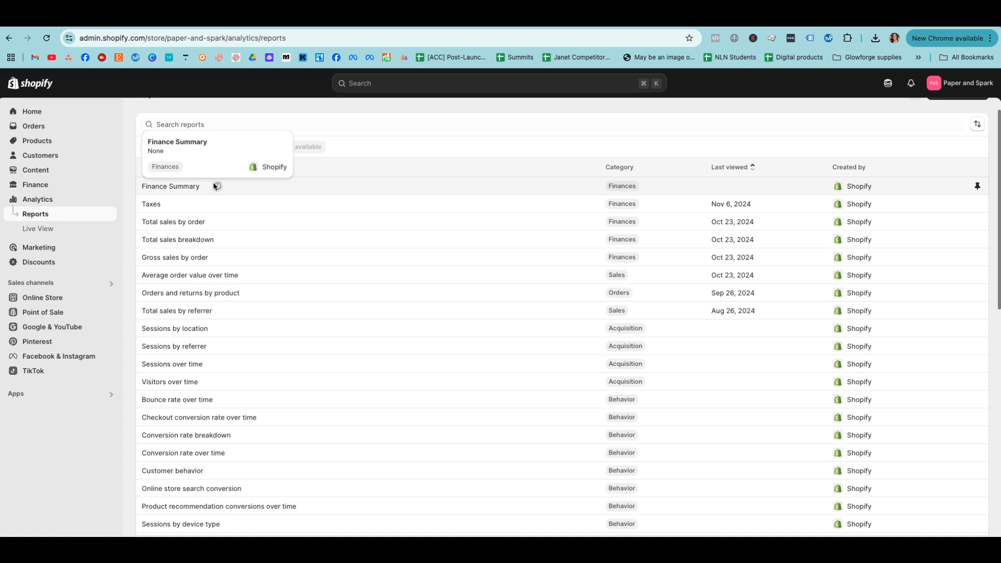
Search the reports list for "Finance Summary".
click(978, 188)
scroll(968, 209, up, 1)
mouse_move(214, 211)
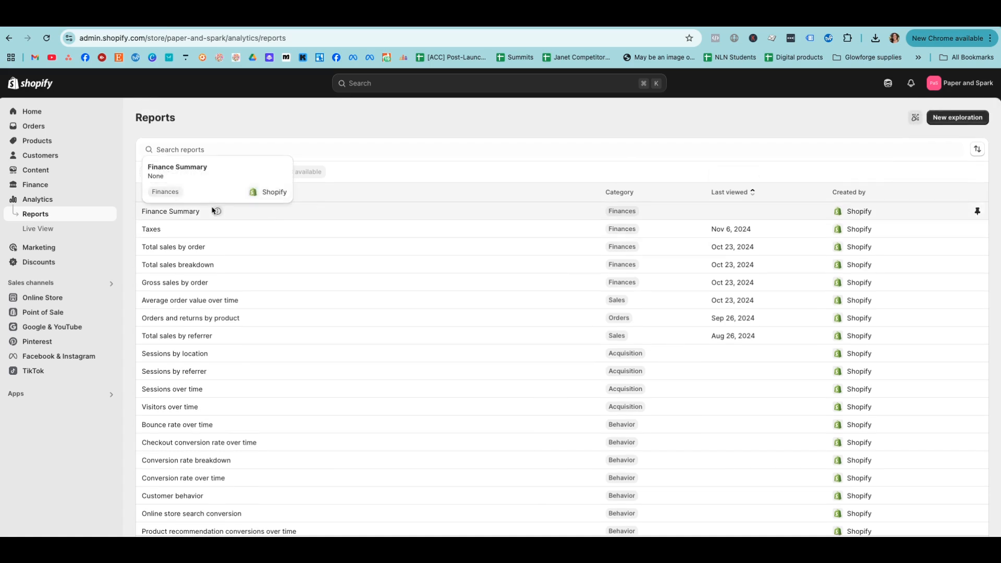
click(262, 151)
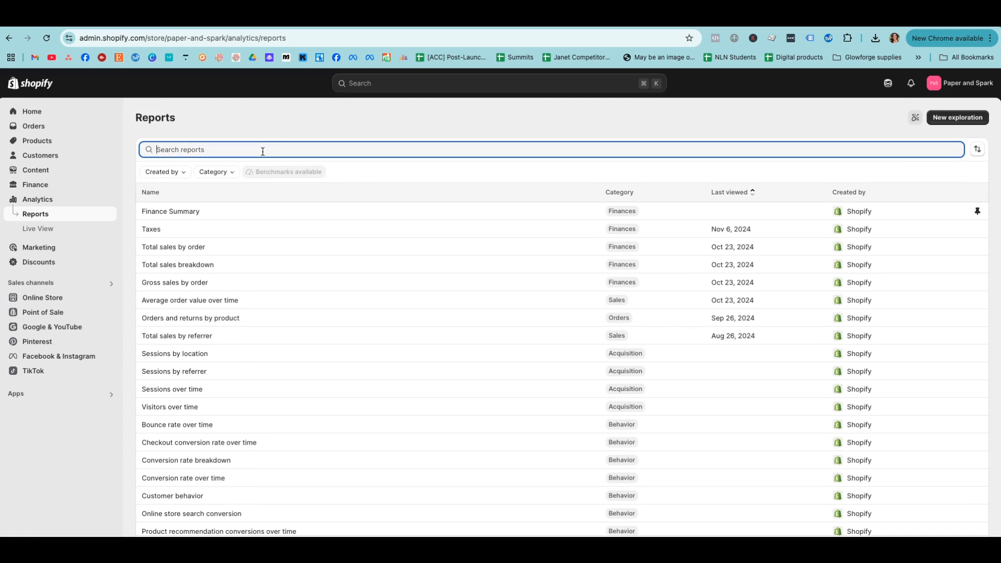
text(Finance Summary)
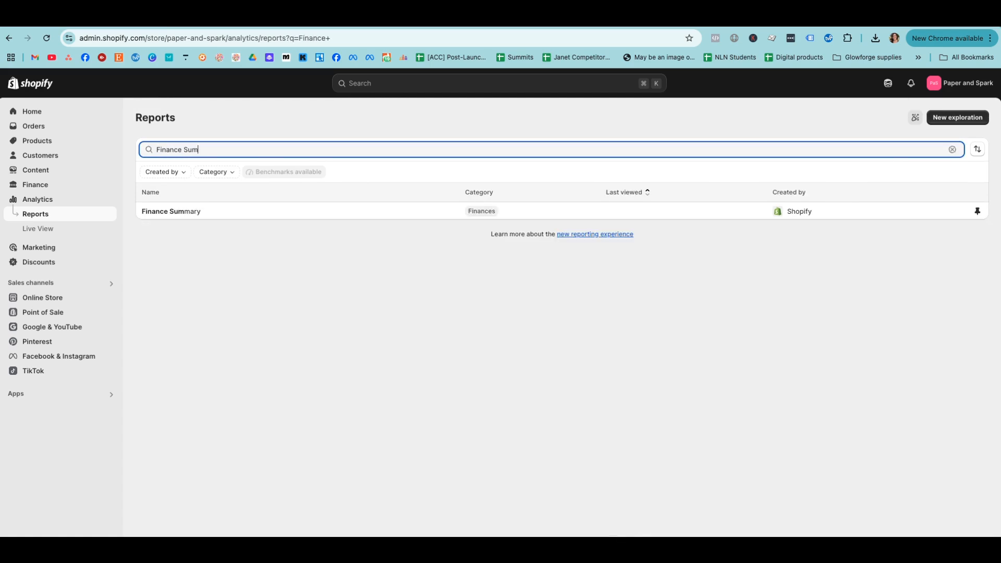
Open the Total Sales breakdown from the Finance Summary report and set its date range to Mar 1–Mar 31, 2024.
click(177, 213)
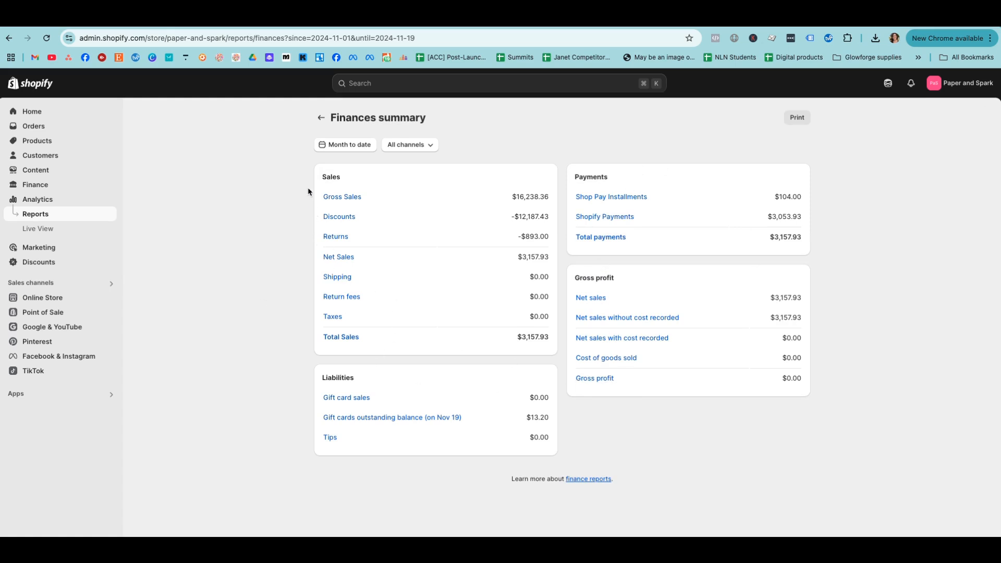
click(334, 340)
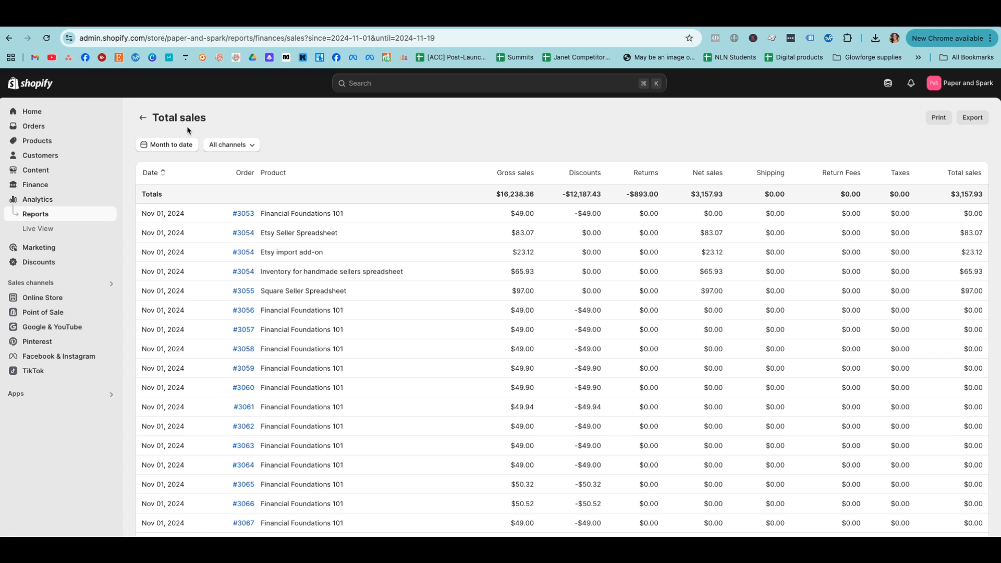
click(159, 148)
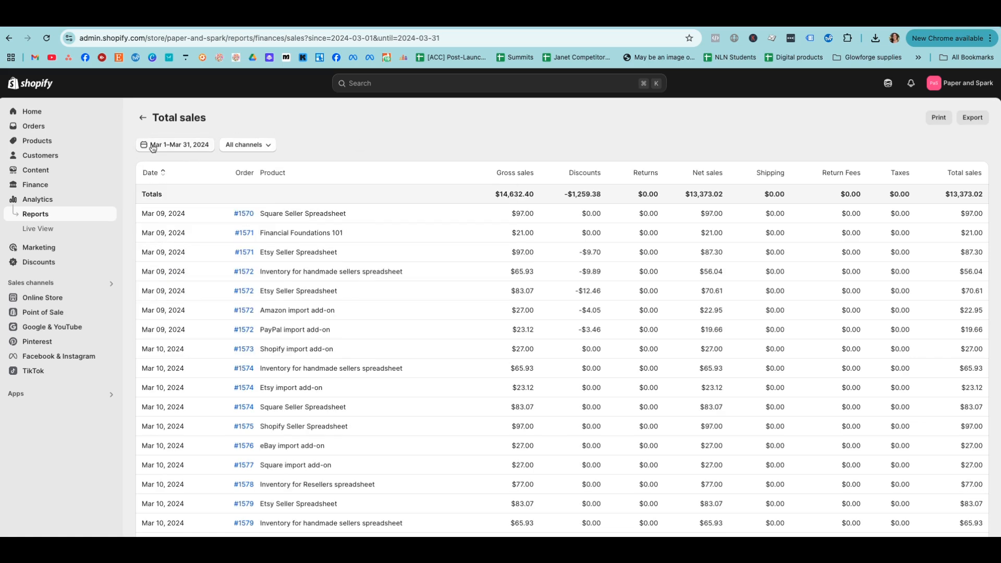
Export the Total sales report as a CSV, choosing the full report instead of the current page.
click(982, 120)
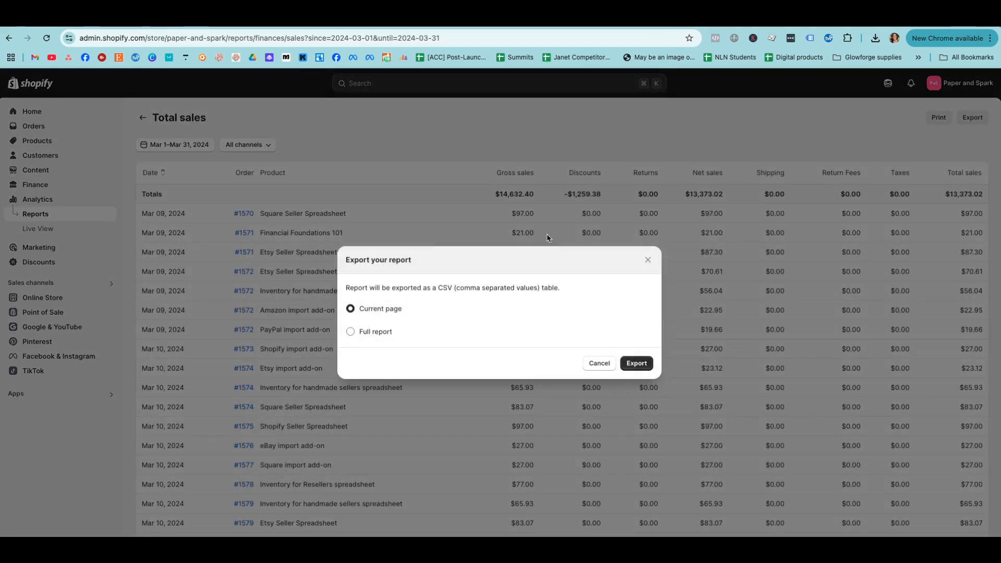
click(354, 333)
click(636, 364)
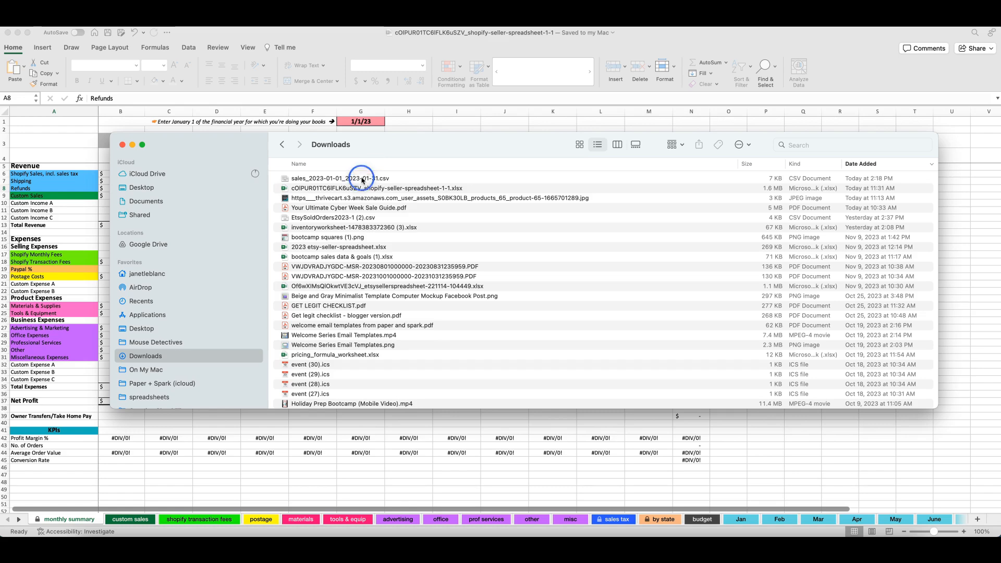
Open sales_2023-01-01_2023-01-31.csv from the Downloads folder with Microsoft Excel.
right_click(363, 181)
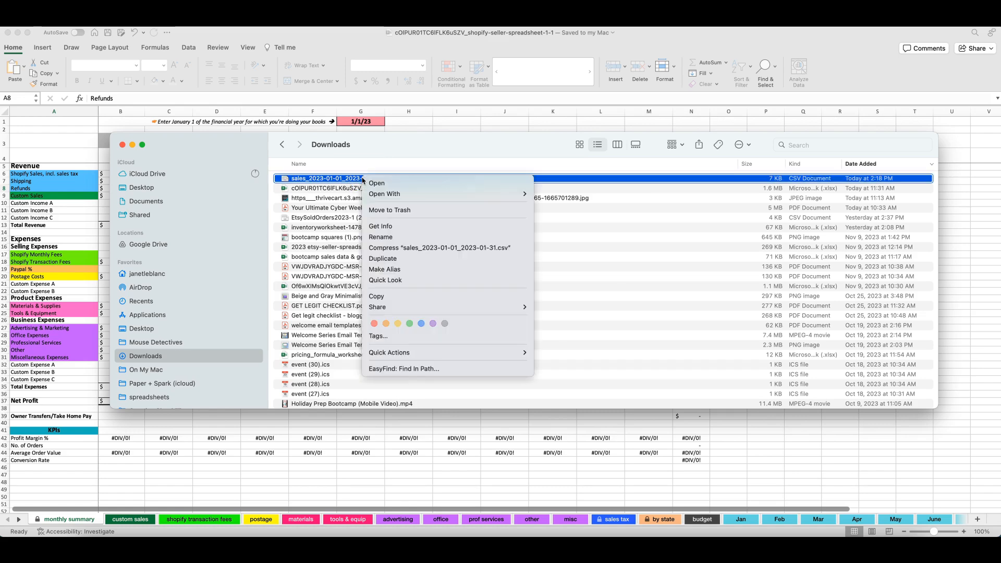
mouse_move(438, 197)
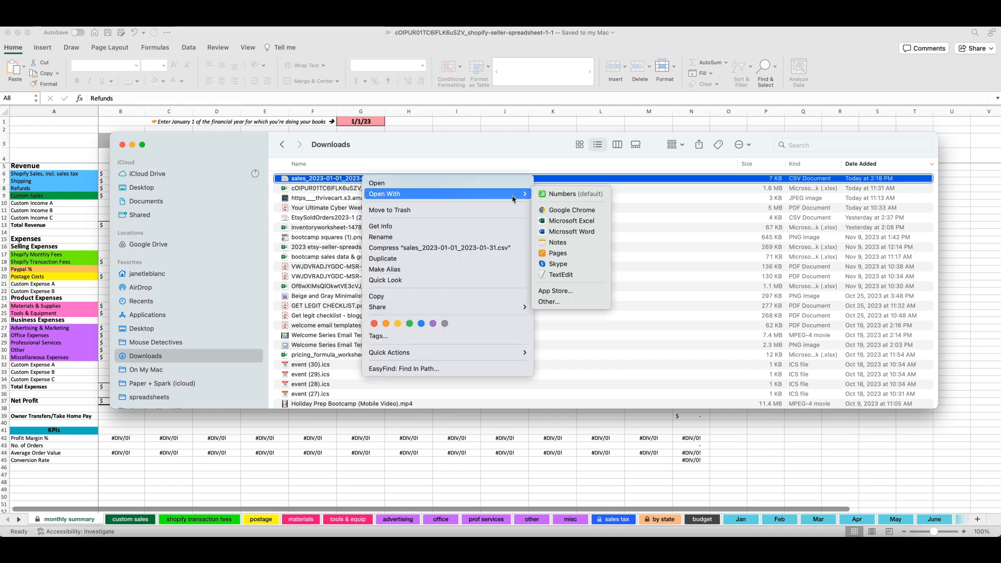
click(563, 221)
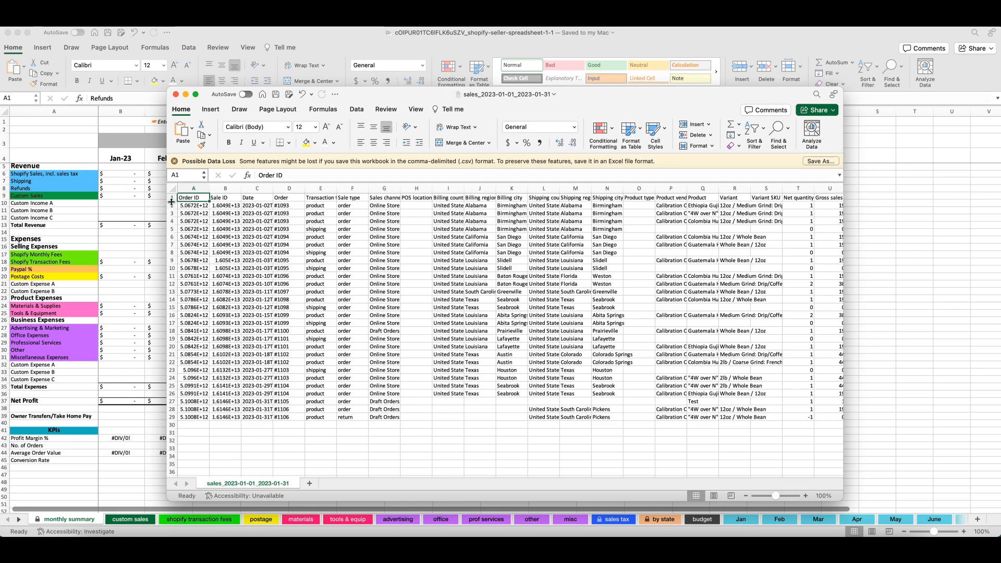
Look over the exported sales rows, select the entire sheet, and copy it.
drag(172, 198, 180, 421)
scroll(180, 421, right, 1)
drag(207, 372, 227, 372)
scroll(226, 372, left, 1)
scroll(227, 372, left, 1)
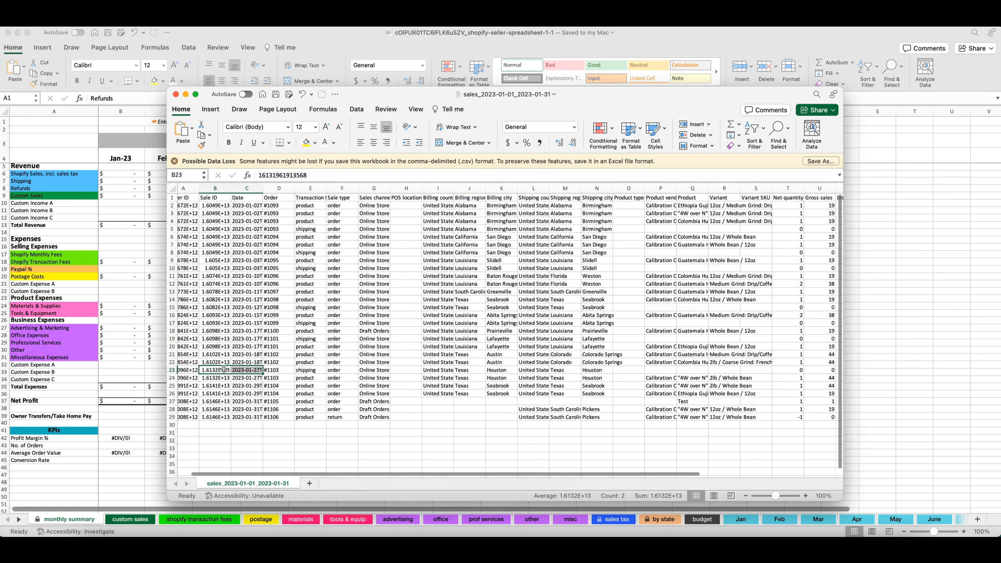
click(173, 189)
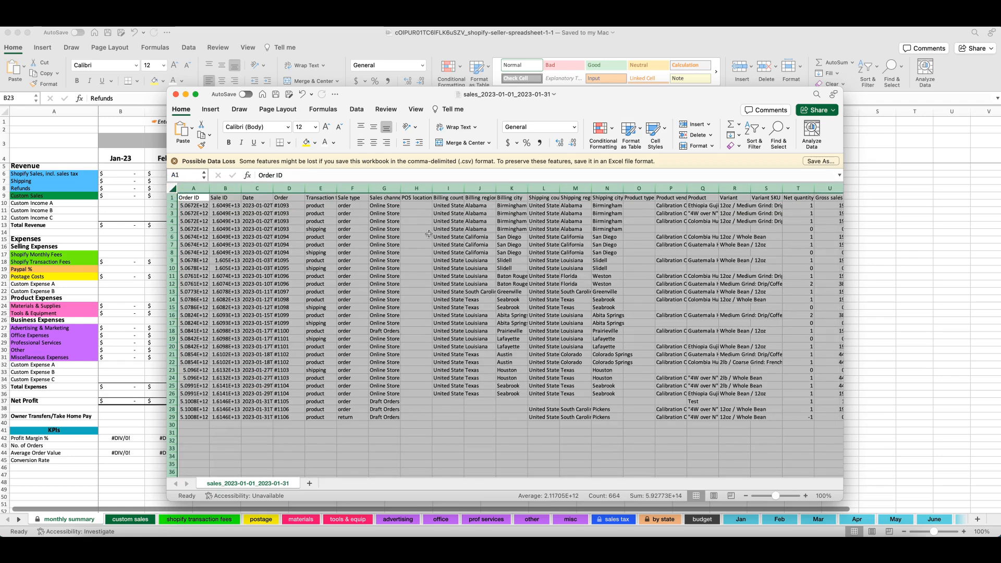
right_click(376, 320)
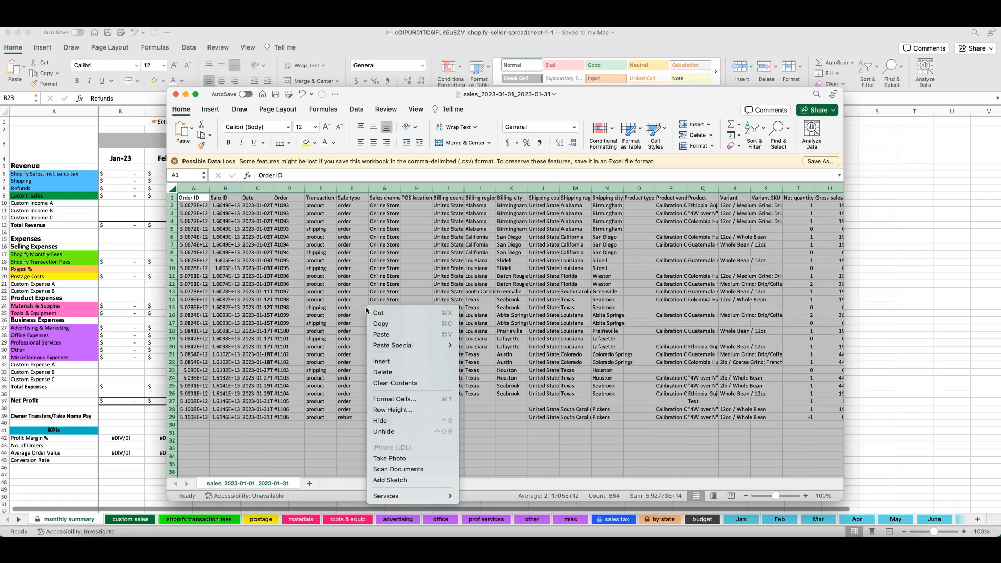
click(385, 323)
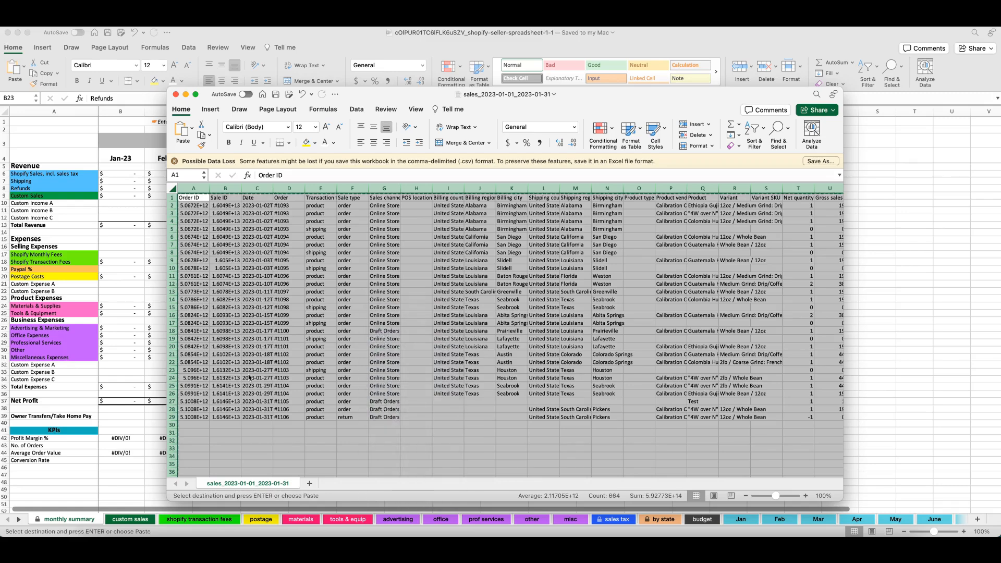
Return to the Shopify seller spreadsheet workbook and open its Jan sheet.
click(83, 30)
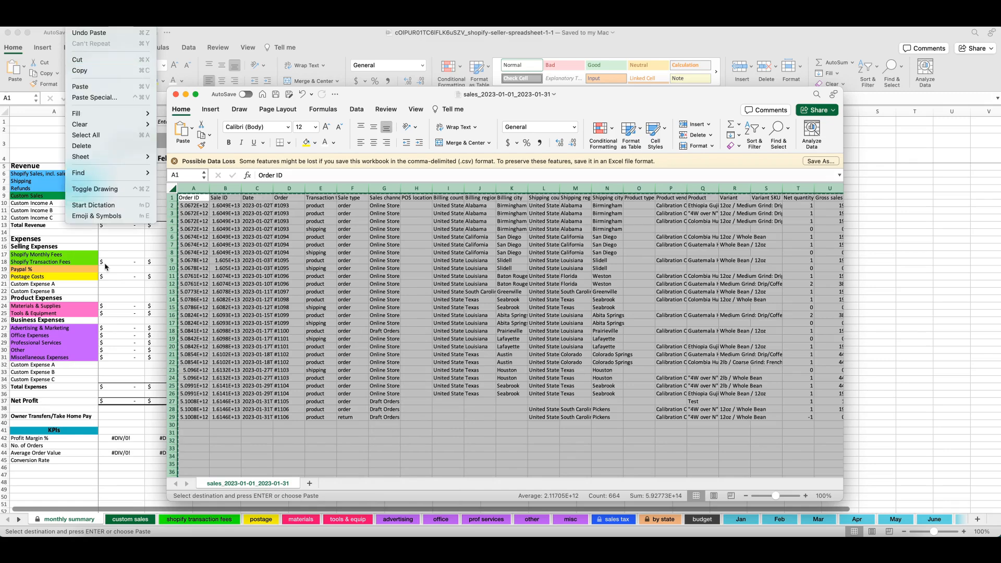
click(99, 327)
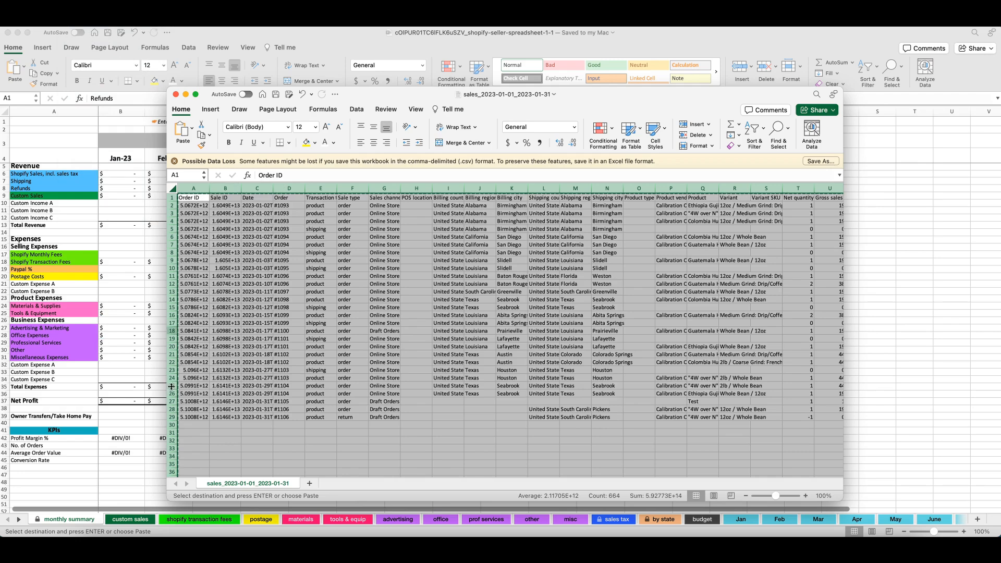
click(137, 386)
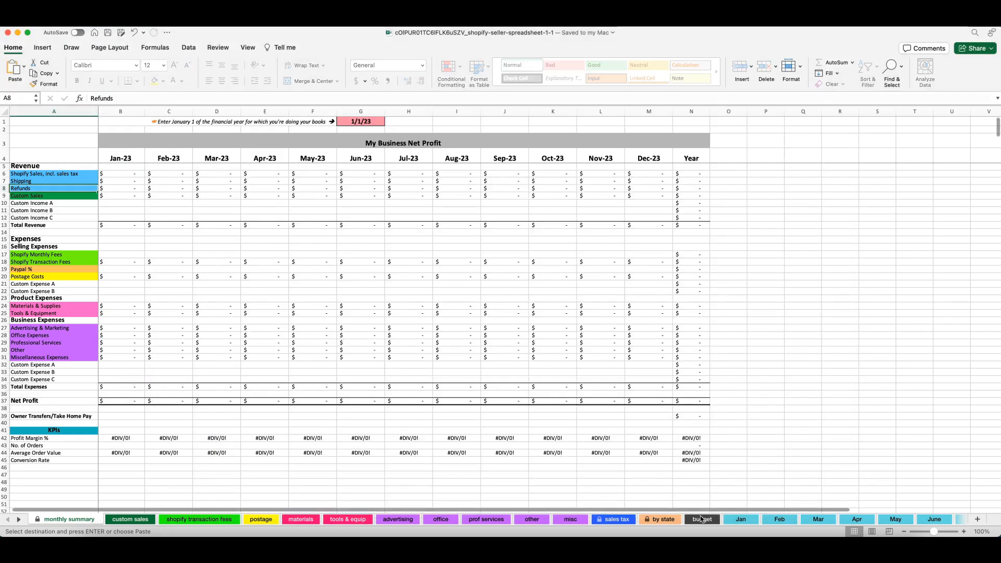
click(743, 521)
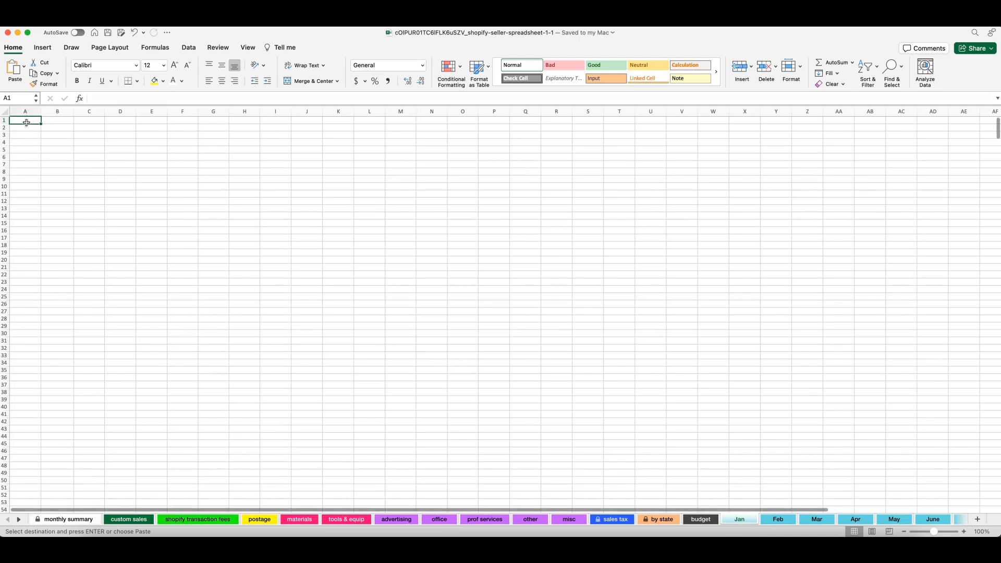
Paste the copied sales export into the Jan sheet starting at cell A1, and clear the full-sheet selection.
click(16, 111)
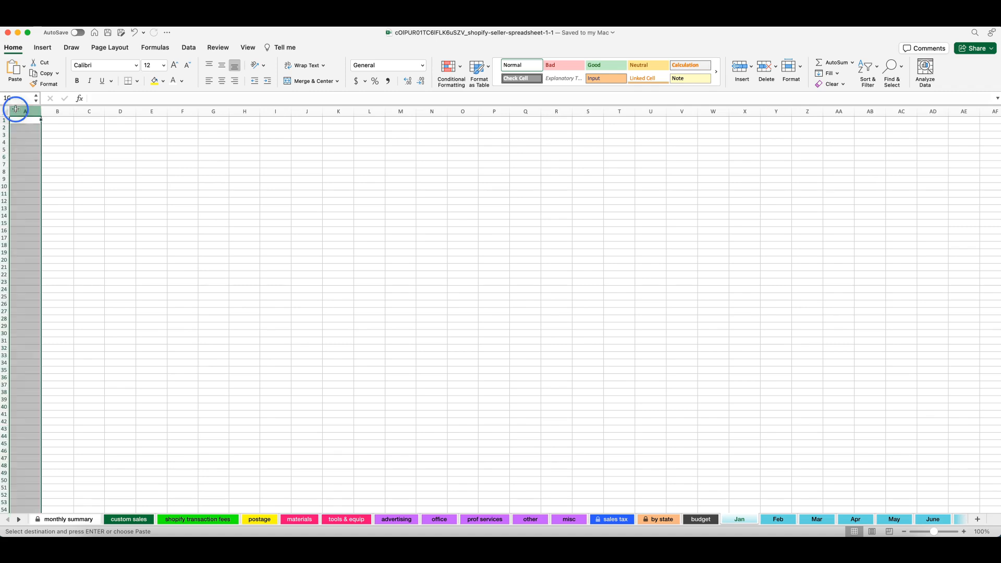
click(22, 135)
click(22, 122)
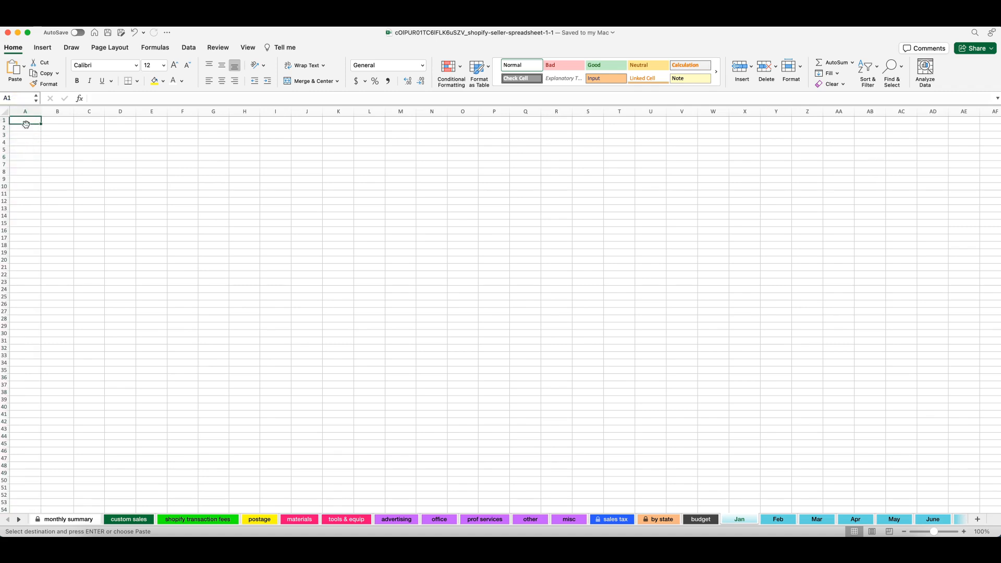
right_click(25, 122)
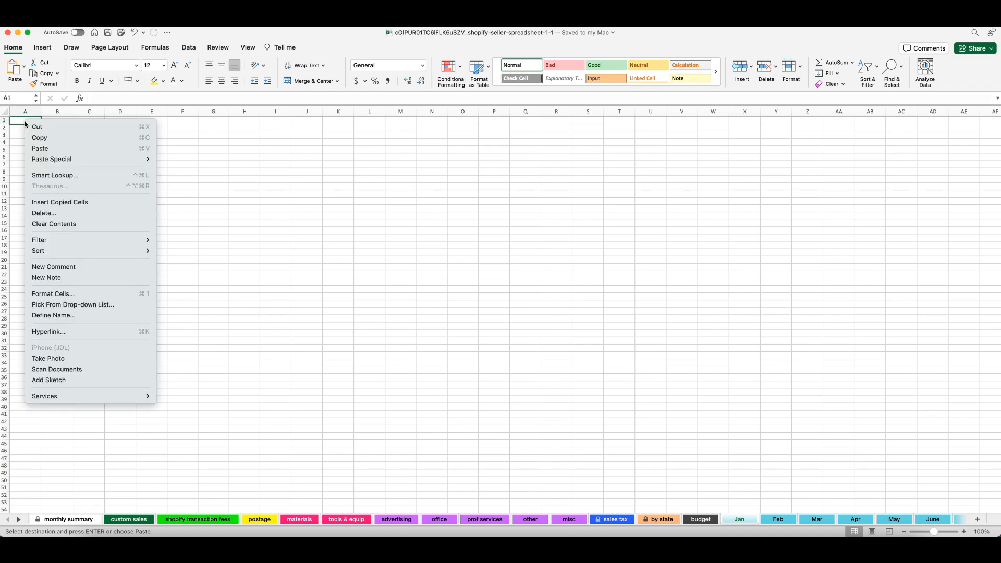
click(44, 148)
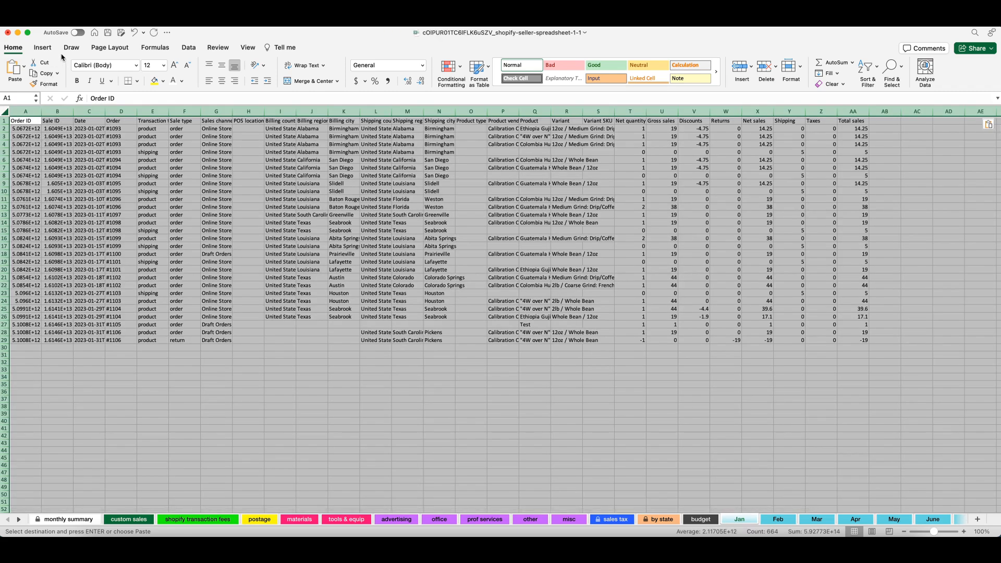
click(75, 20)
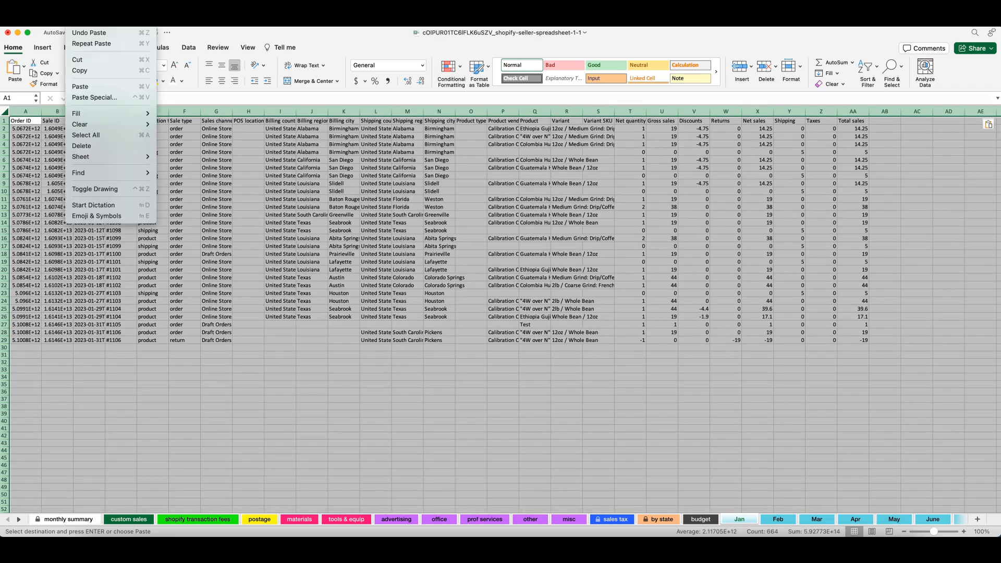
click(281, 213)
click(222, 199)
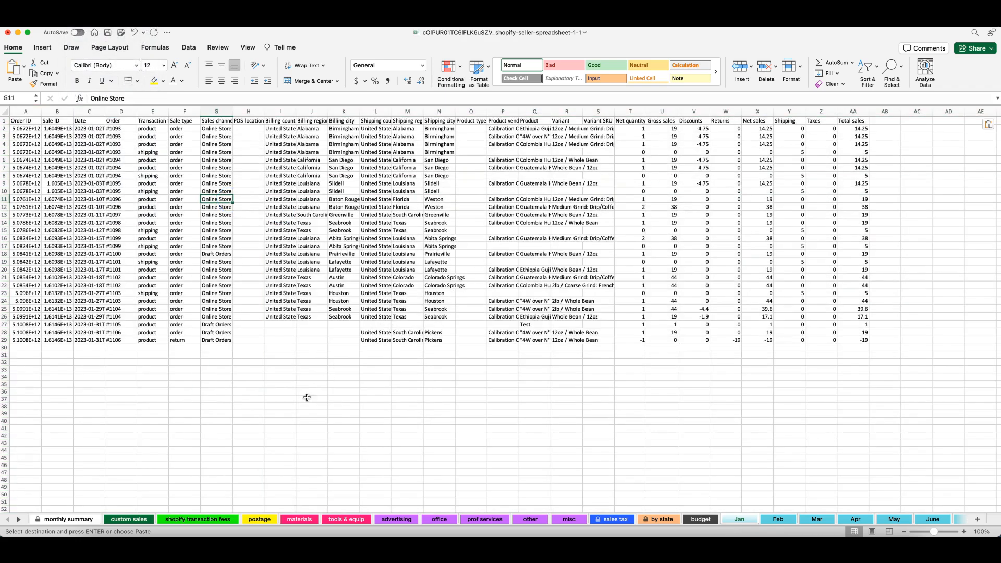
Review the Jan-23 Shopify sales, shipping, refunds and total revenue in the monthly summary sheet.
click(61, 523)
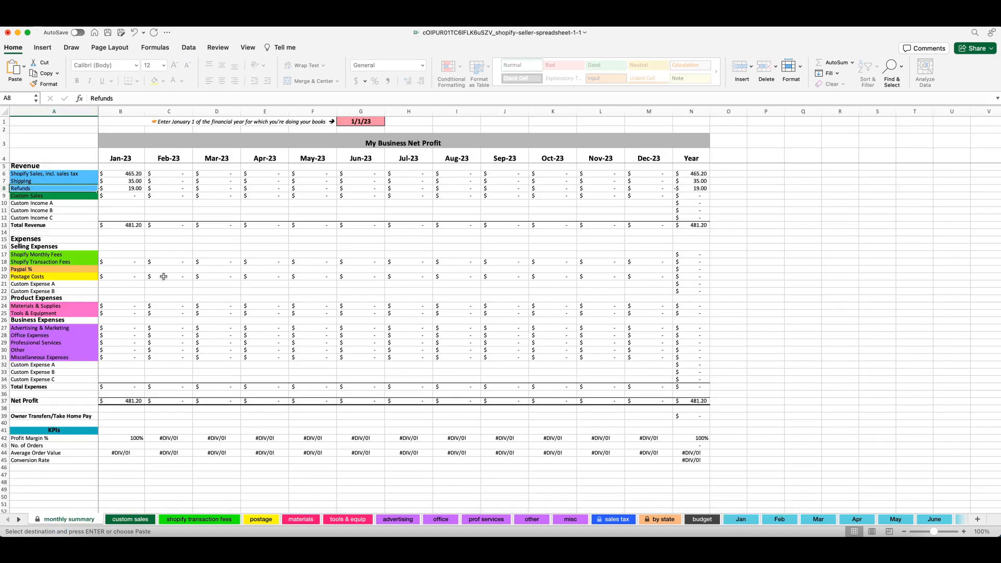
click(126, 173)
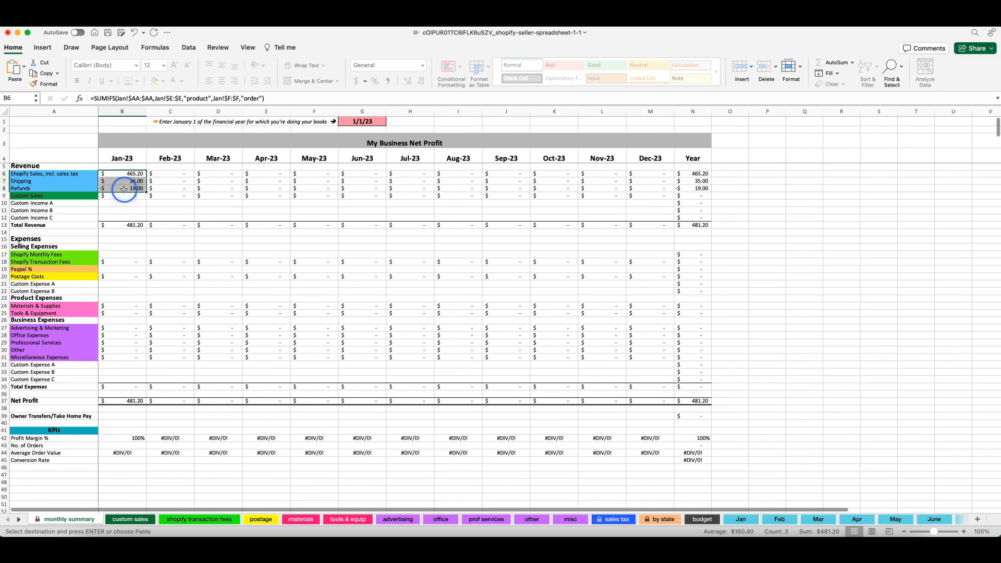
click(87, 174)
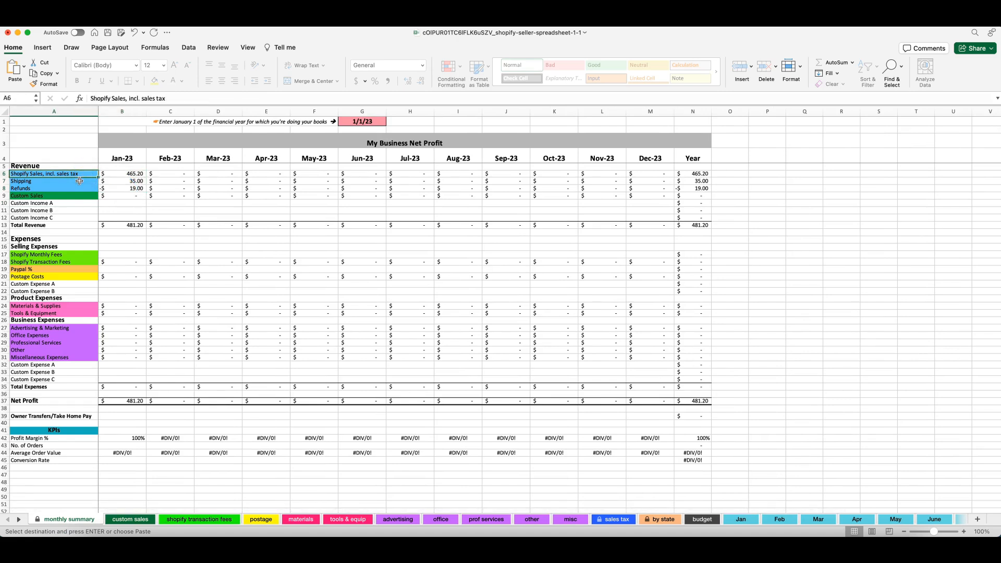
click(78, 181)
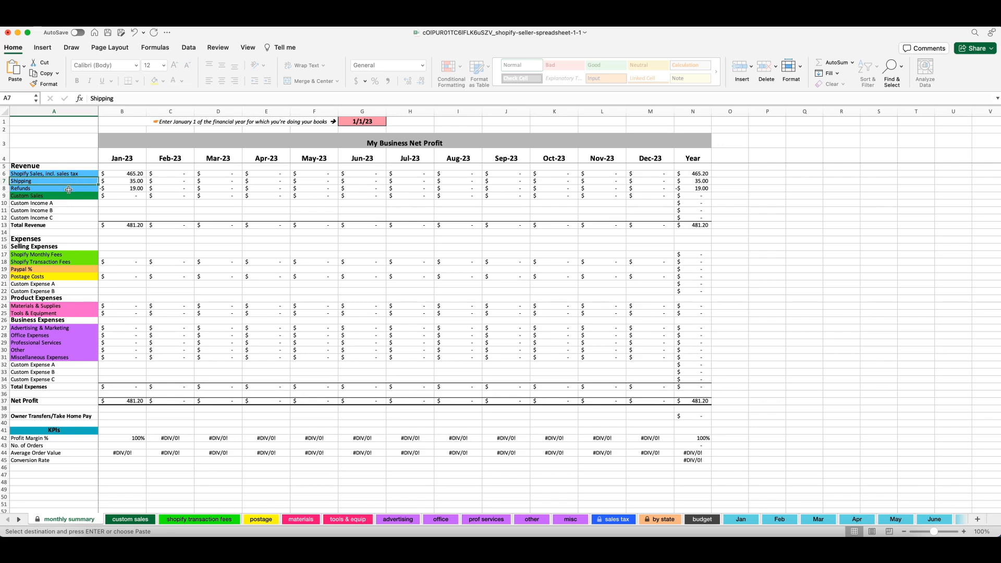
click(124, 188)
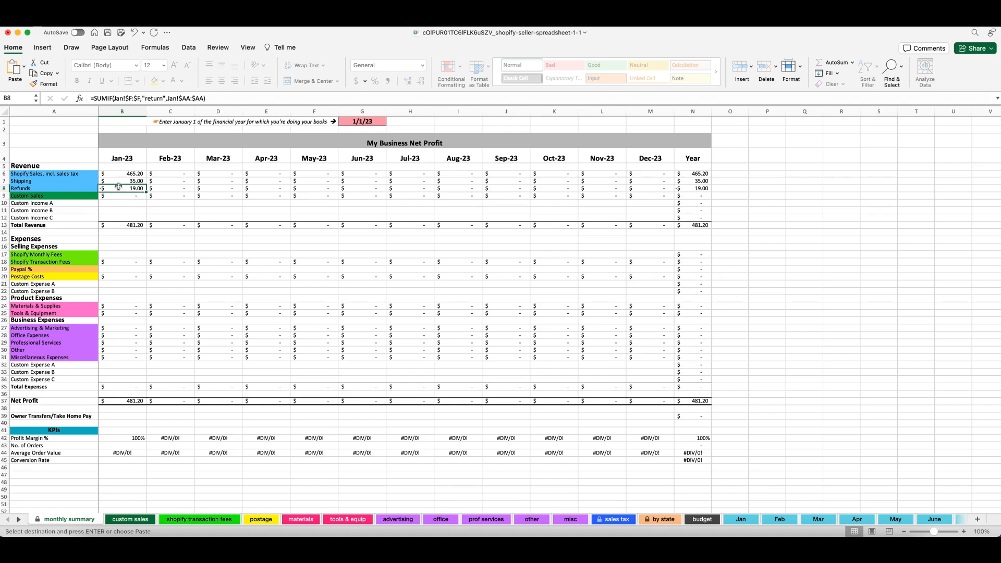
click(115, 225)
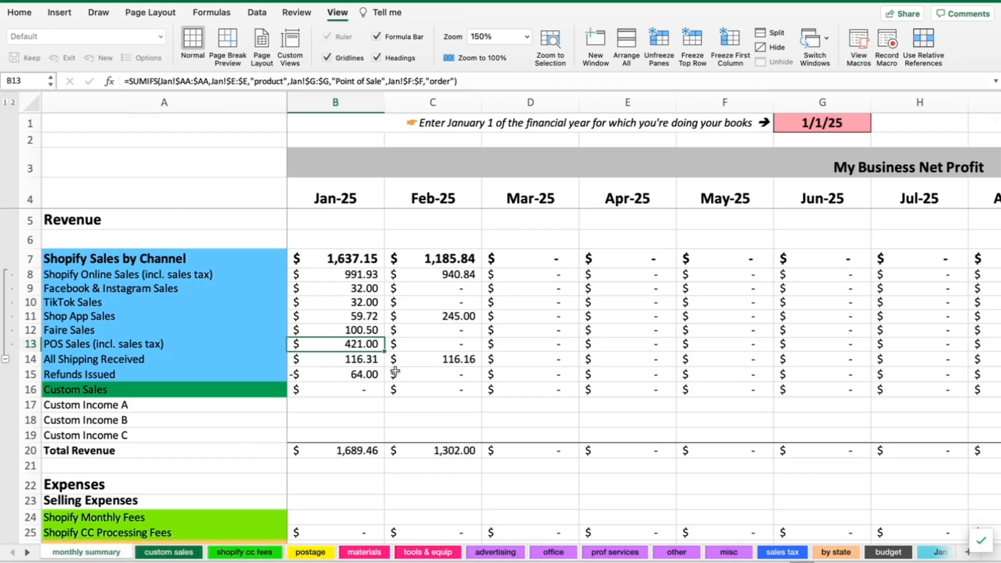
Examine the Shopify Sales by Channel rows in the 2025 workbook's monthly summary, and open its Jan sheet to view the source data.
scroll(358, 366, right, 1)
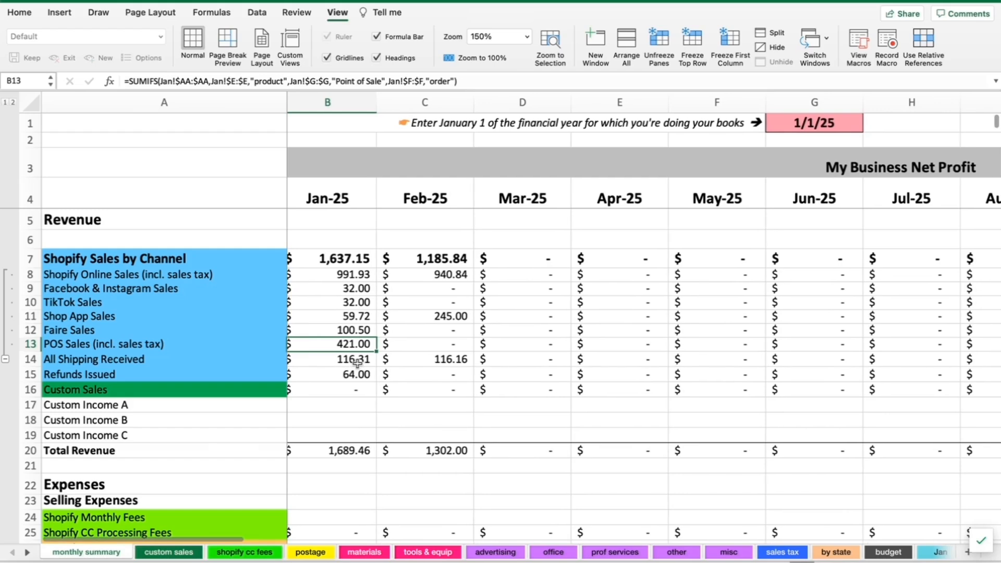
scroll(358, 364, left, 1)
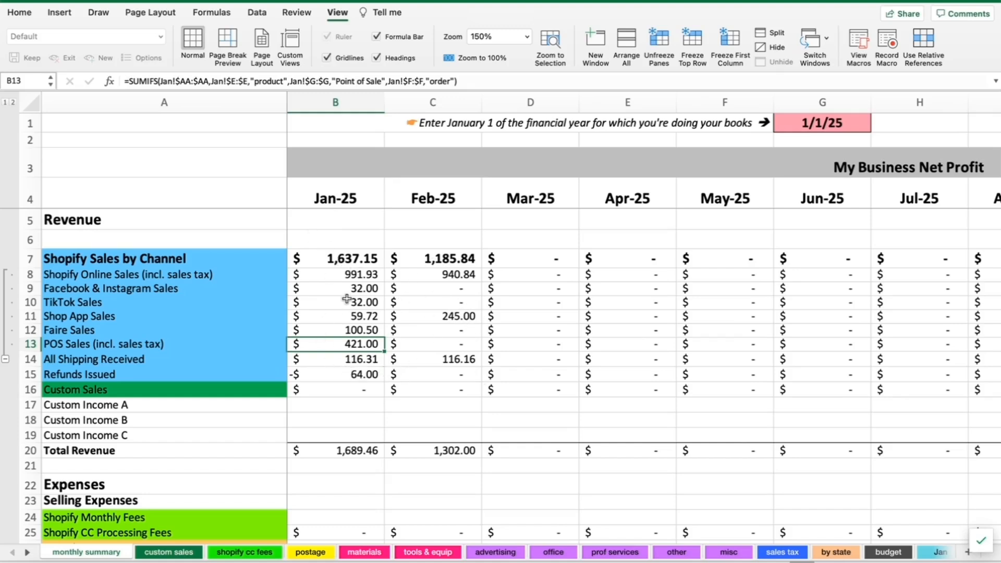
click(941, 554)
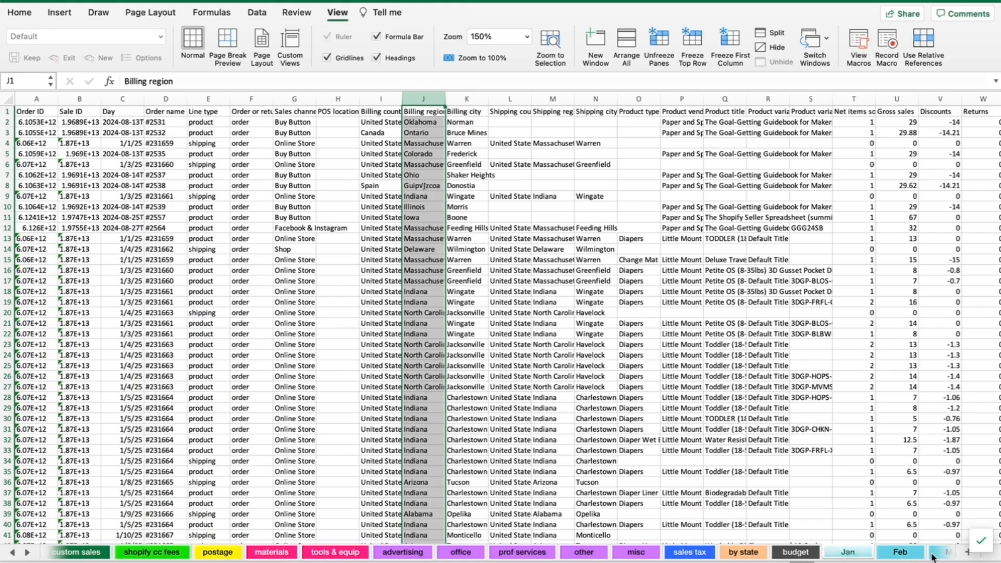
click(60, 122)
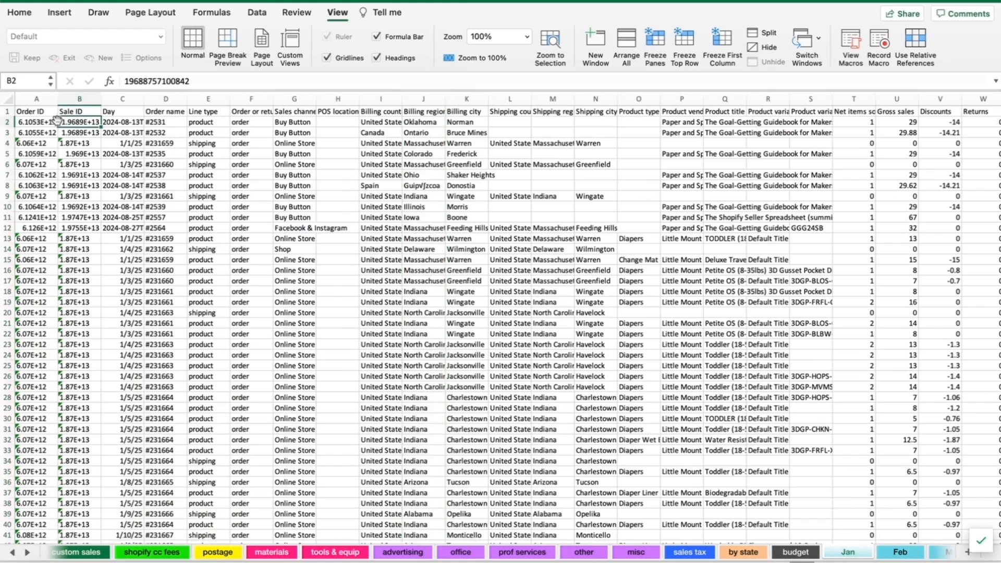
Check the column headers at the start of the Jan sheet's data, and return to the monthly summary sheet.
click(46, 112)
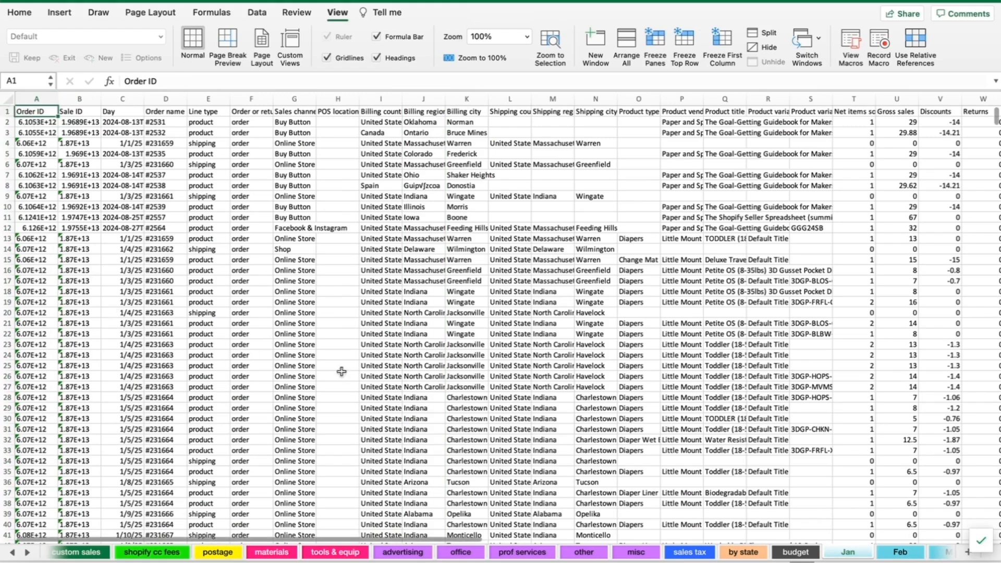
click(10, 553)
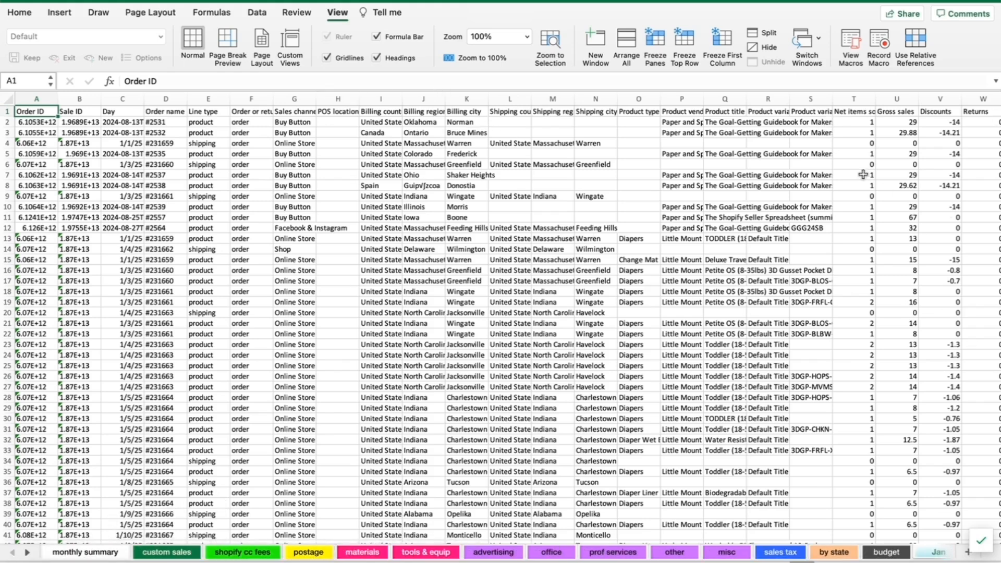
click(85, 552)
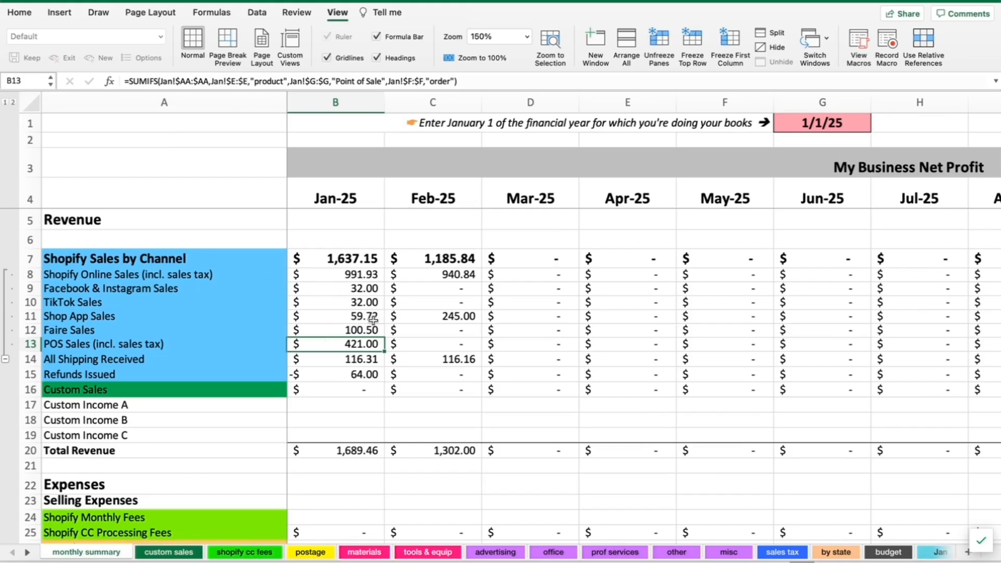
click(938, 552)
Review the sales tax notes for the Facebook & Instagram, TikTok and Shop App rows against the Shopify Online and POS sales rows.
drag(86, 290, 78, 316)
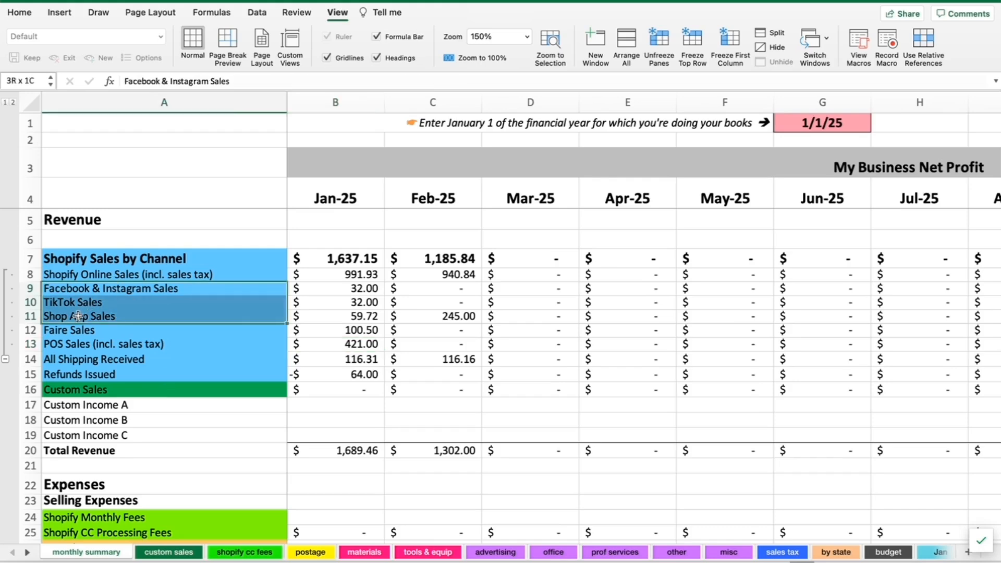
scroll(312, 296, right, 15)
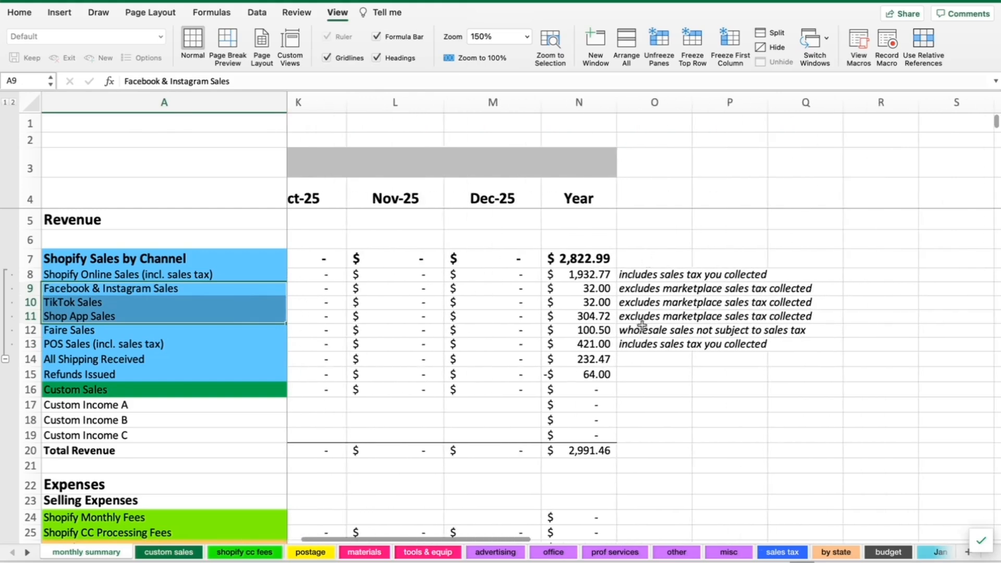
click(64, 275)
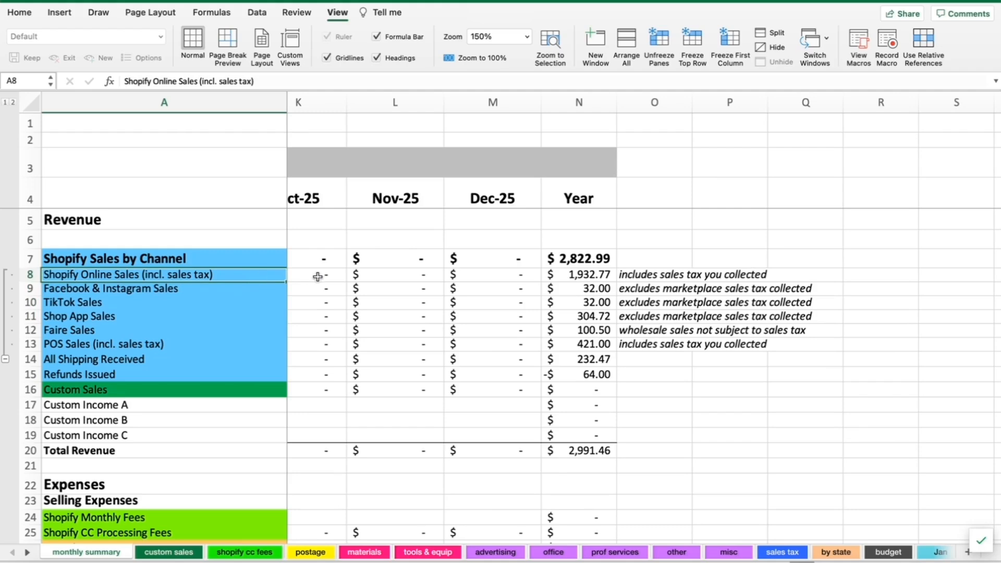
key(Right)
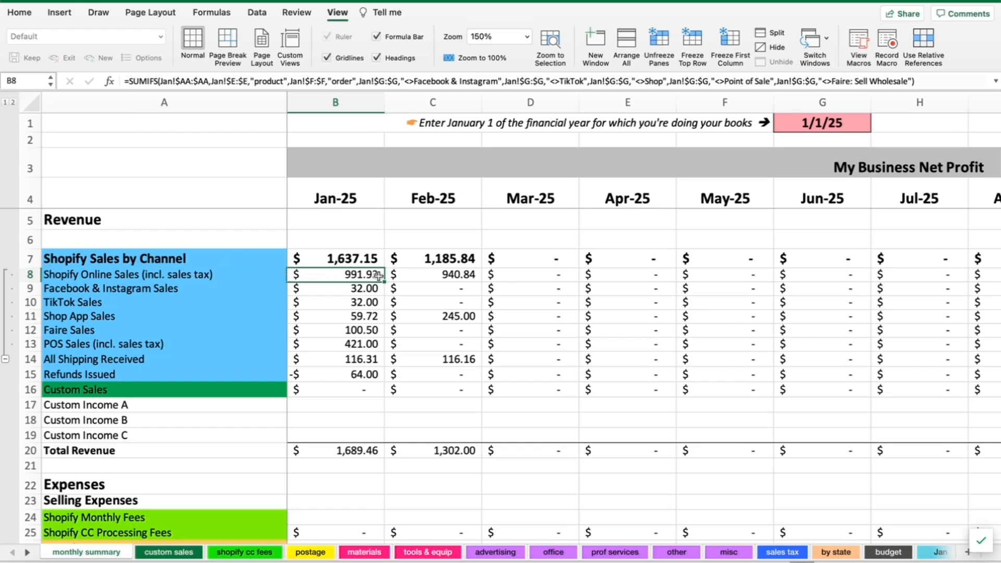
click(87, 344)
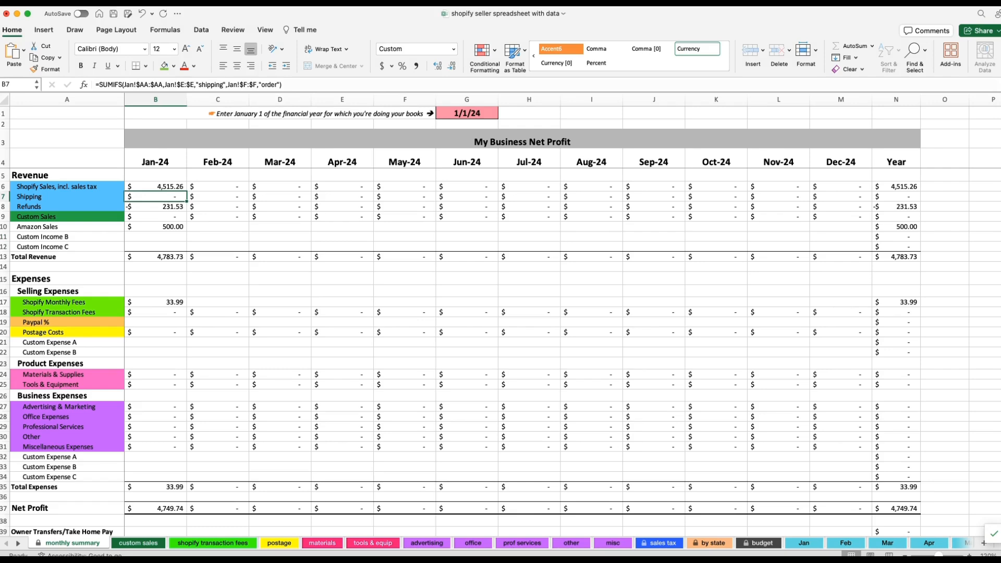
Open the Jan sheet in the 2024 seller workbook and examine its billing region and billing city columns.
click(804, 543)
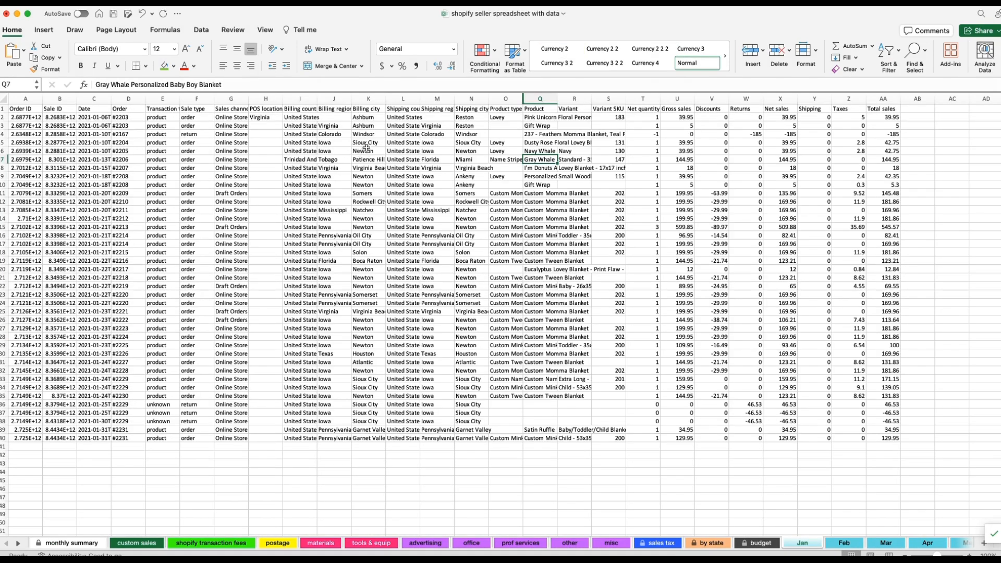
click(335, 98)
click(372, 99)
click(381, 107)
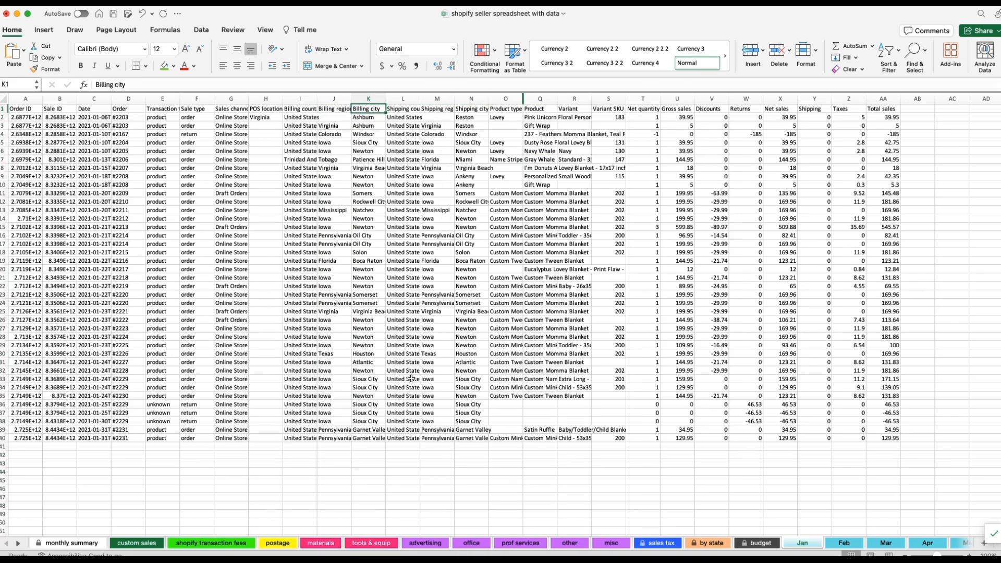
Check the sales tax sheet and the Google Docs instructions on point-of-sale card reader sales, and return to Excel's monthly summary sheet.
click(656, 542)
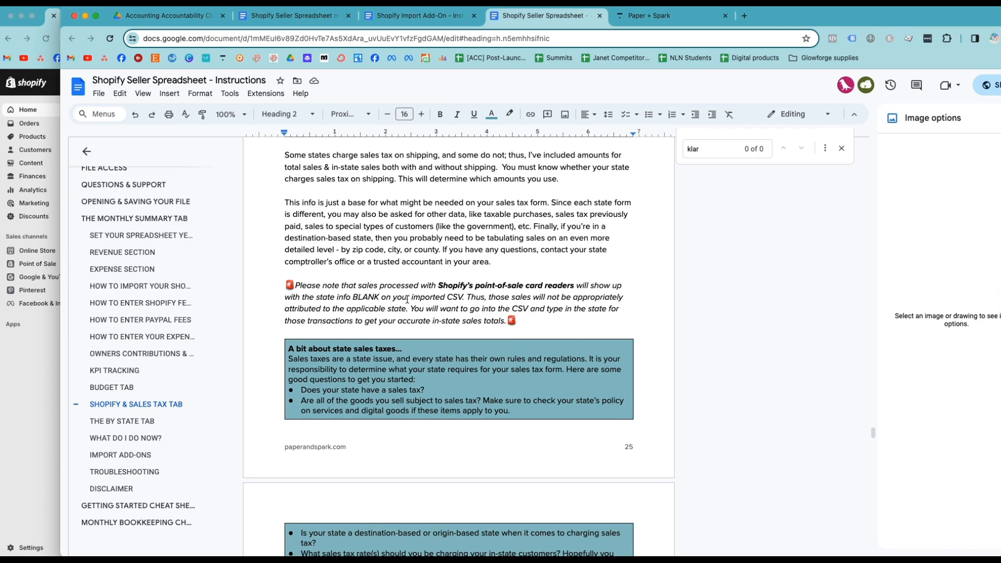
scroll(395, 318, down, 1)
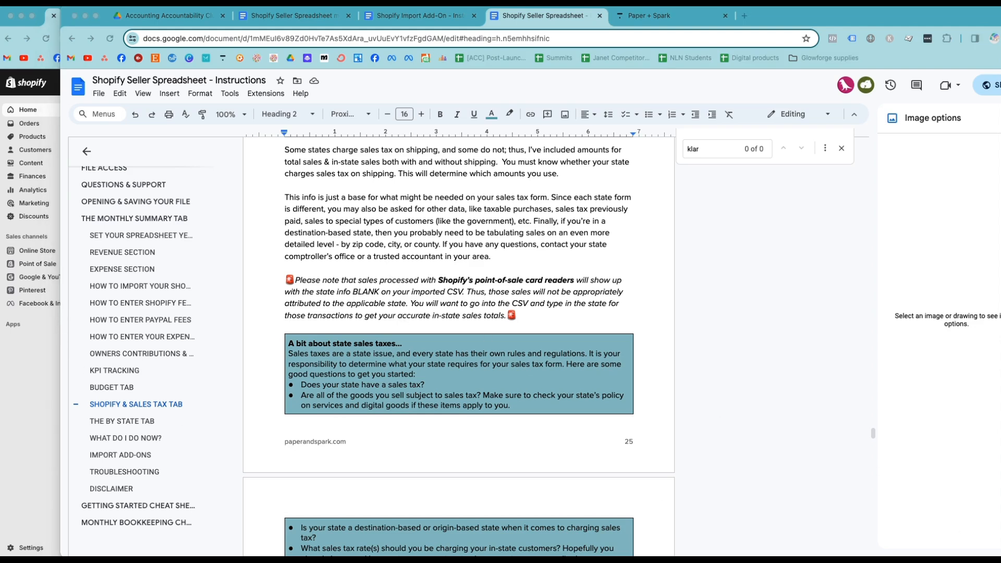
key(super+Tab)
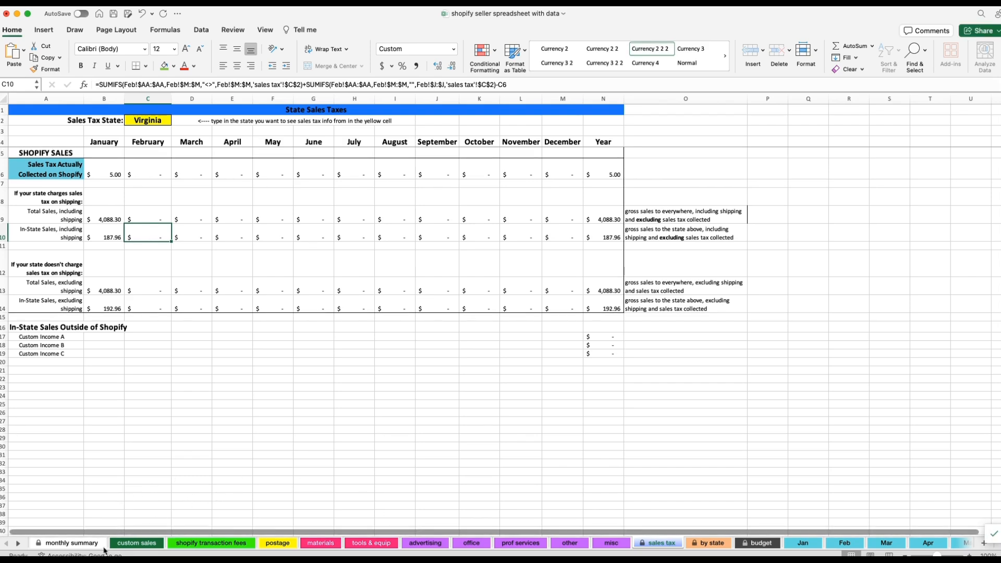
click(84, 545)
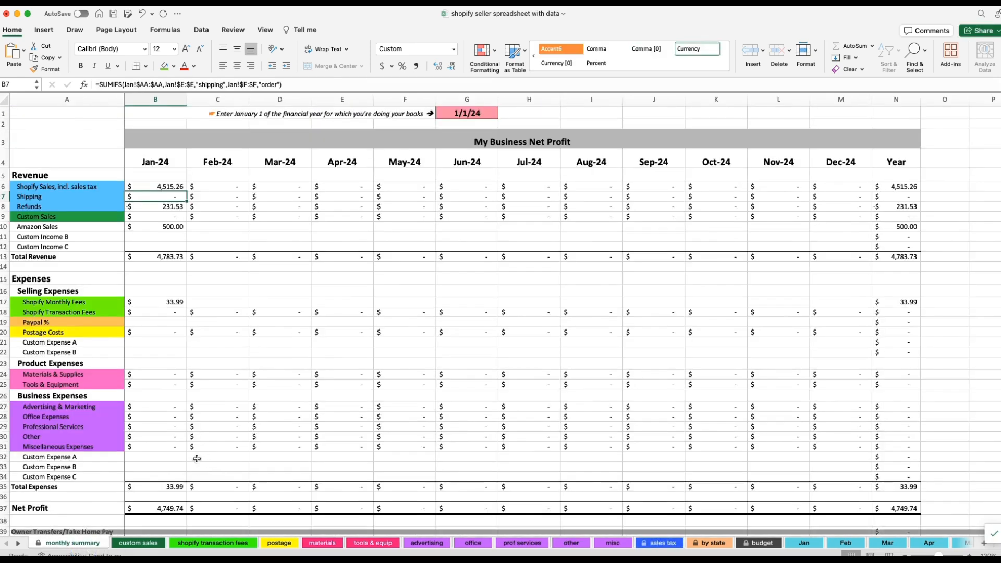